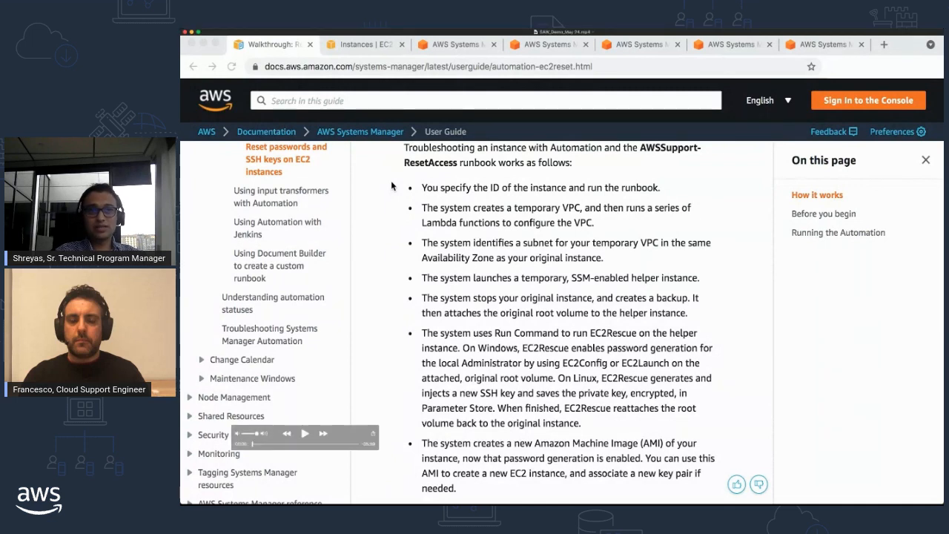
Step: Copy the instance ID of the running My launch instance
key(space)
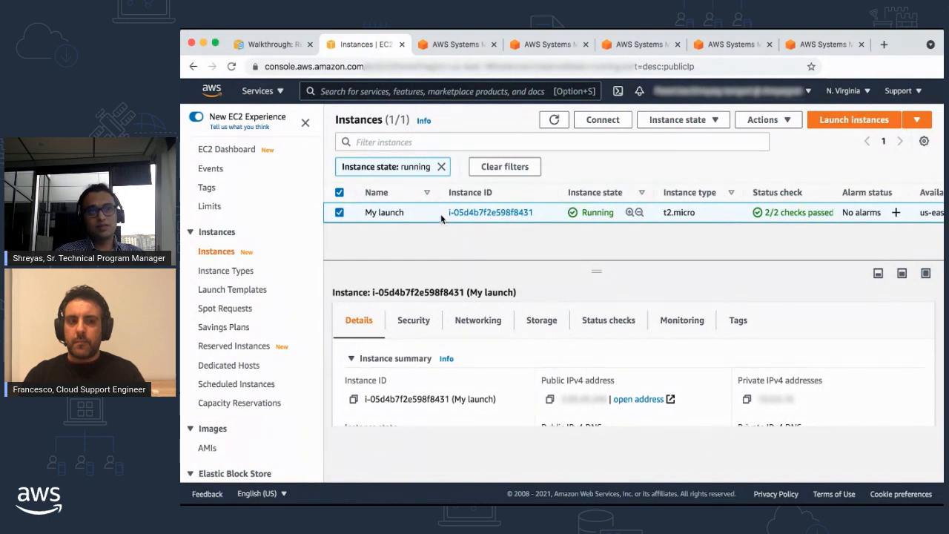
drag(447, 213, 532, 212)
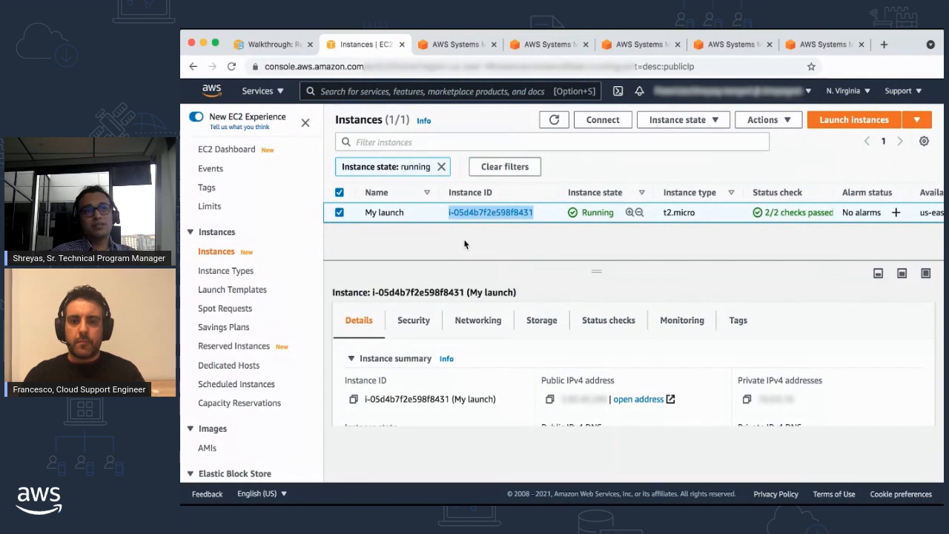
Step: Search the Amazon-owned Systems Manager documents for "Reset" and open the AWSSupport-ResetAccess runbook
click(456, 46)
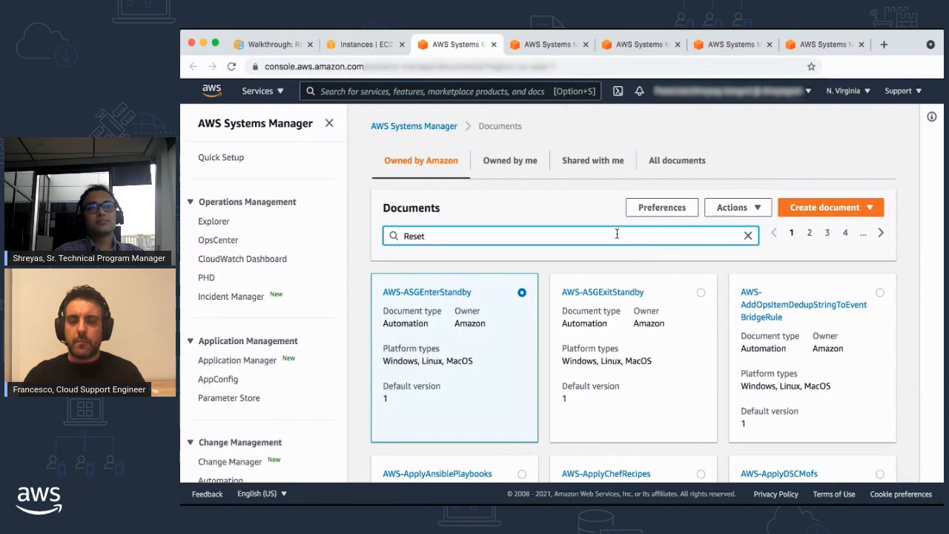
key(Return)
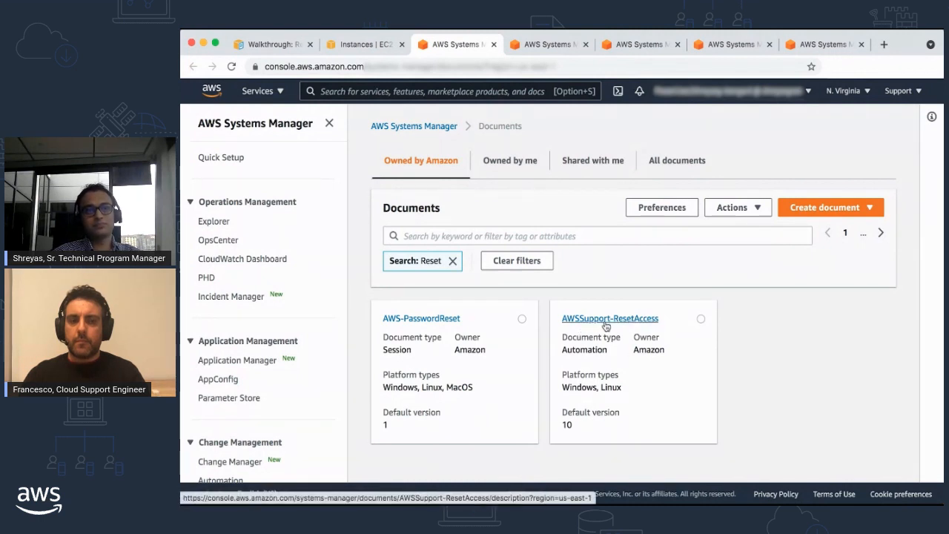
key(ctrl+Tab)
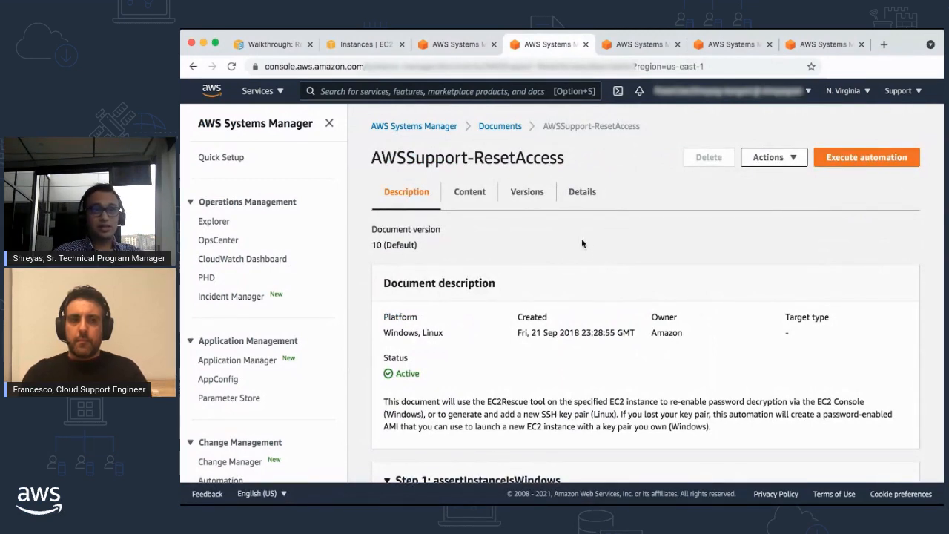
Step: Review the AWSSupport-ResetAccess document description and its list of automation steps
scroll(582, 240, down, 1)
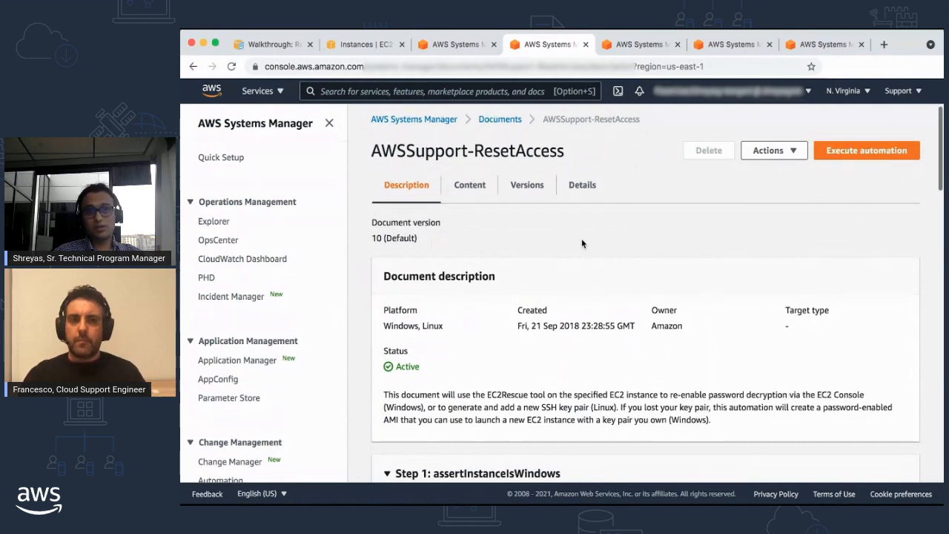
scroll(473, 252, down, 3)
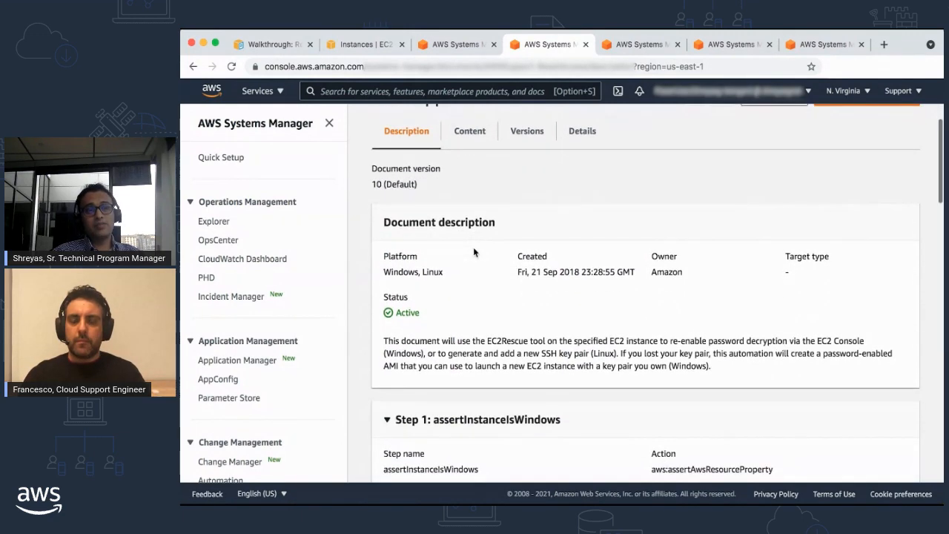
scroll(473, 252, down, 1)
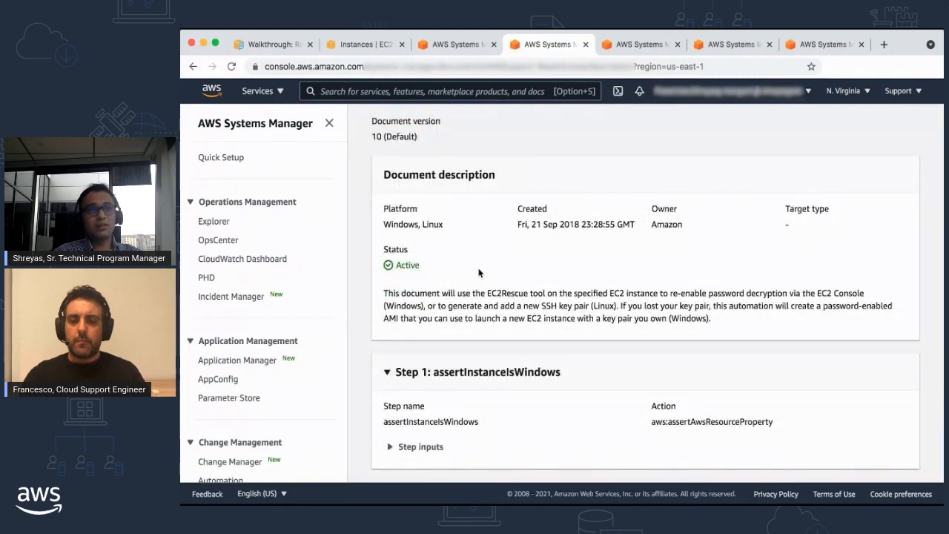
scroll(478, 279, down, 3)
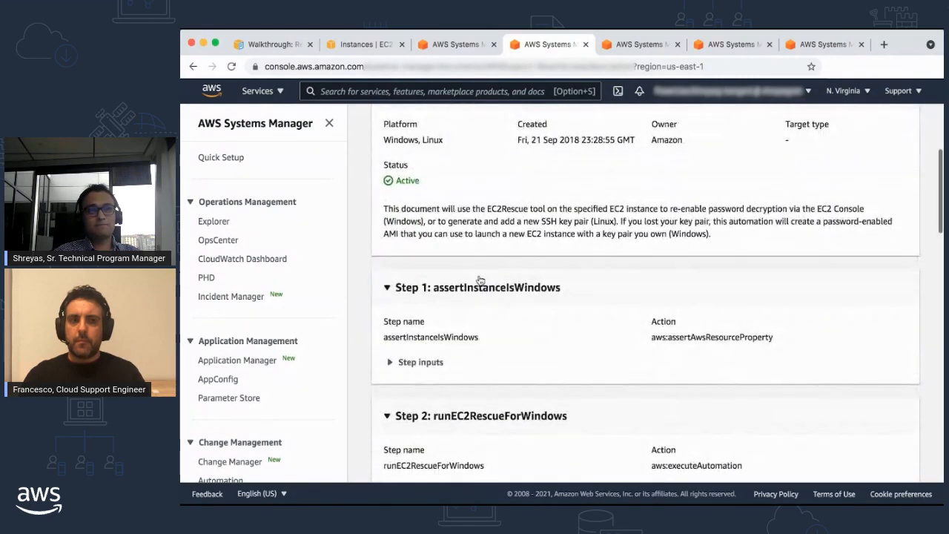
scroll(443, 278, down, 7)
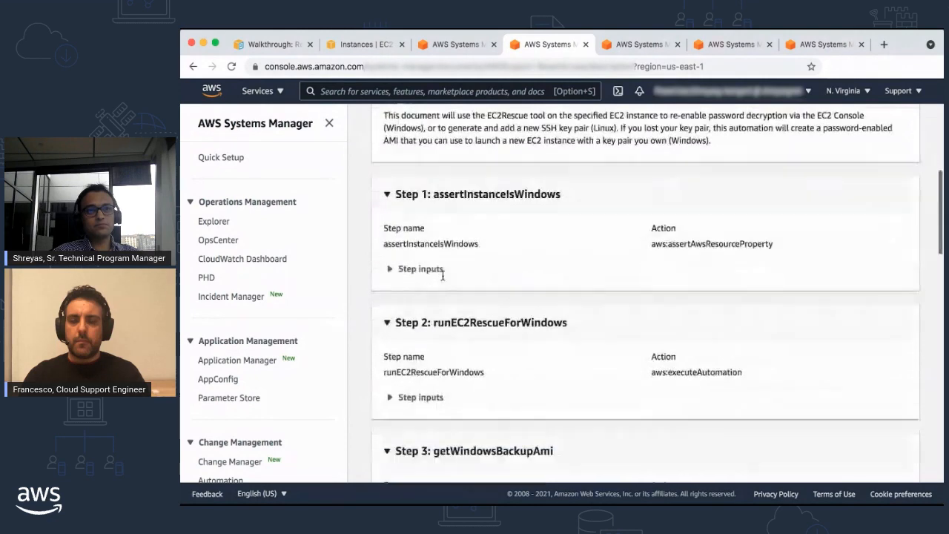
scroll(444, 278, down, 6)
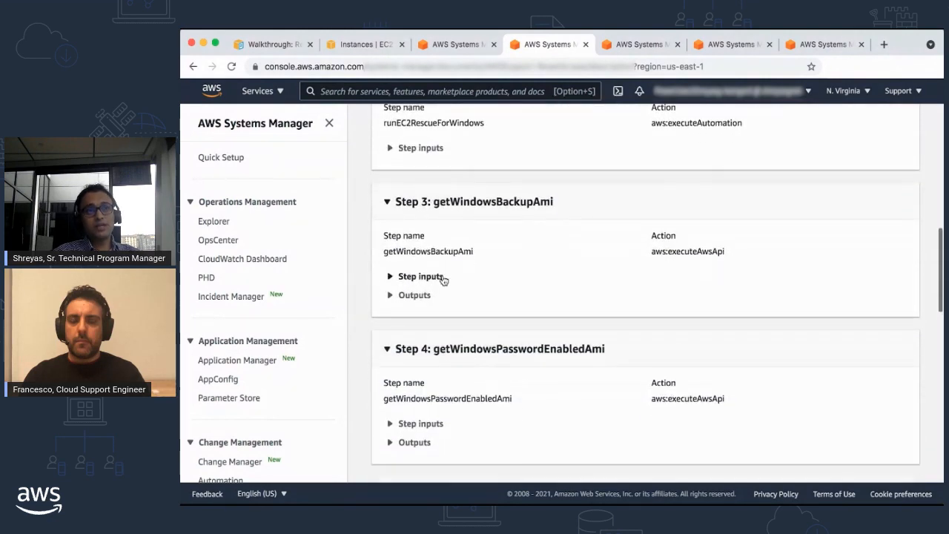
Step: Inspect the step inputs of Step 1, assertInstanceIsWindows, and collapse them again
scroll(443, 279, up, 7)
scroll(443, 276, up, 1)
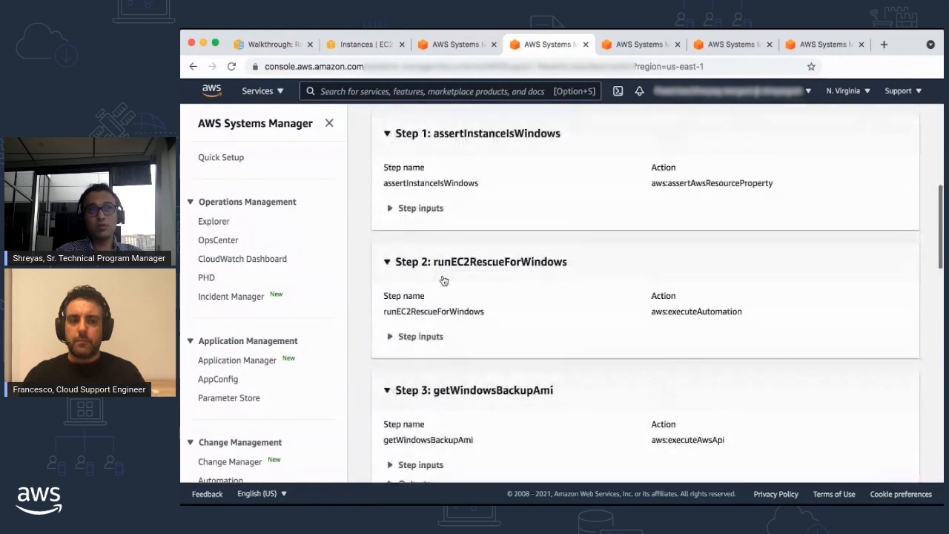
scroll(443, 277, up, 2)
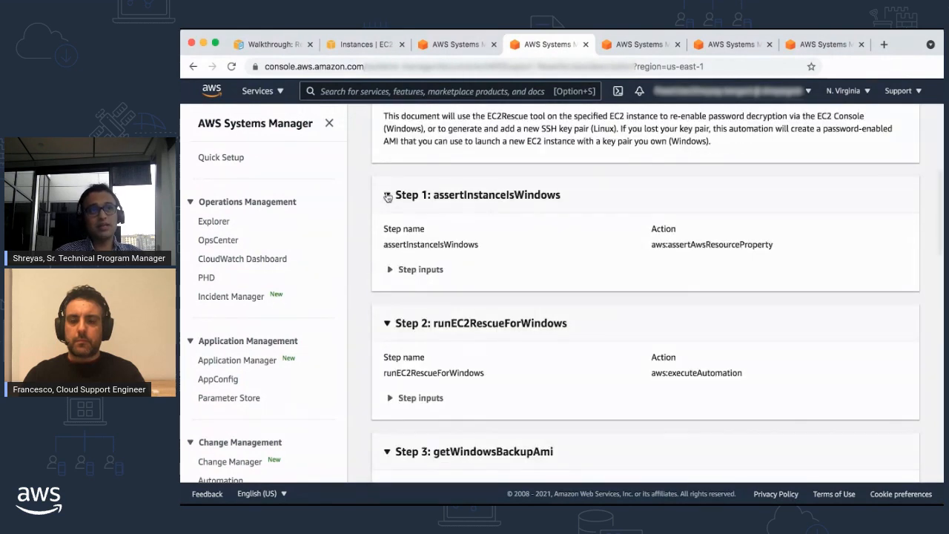
click(391, 272)
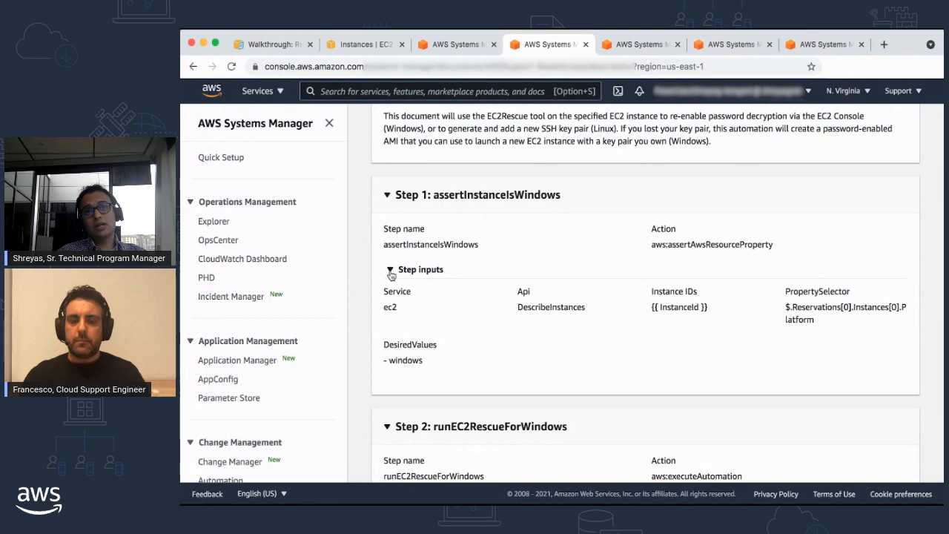
click(391, 272)
Step: Show the runbook's JSON content and examine its parameters section
scroll(510, 238, up, 1)
scroll(510, 238, down, 15)
scroll(509, 244, up, 15)
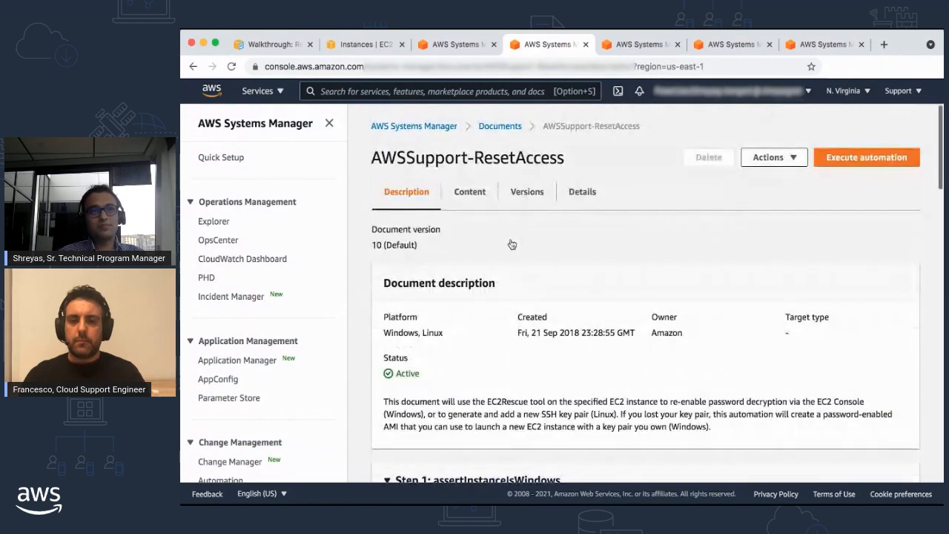
click(470, 193)
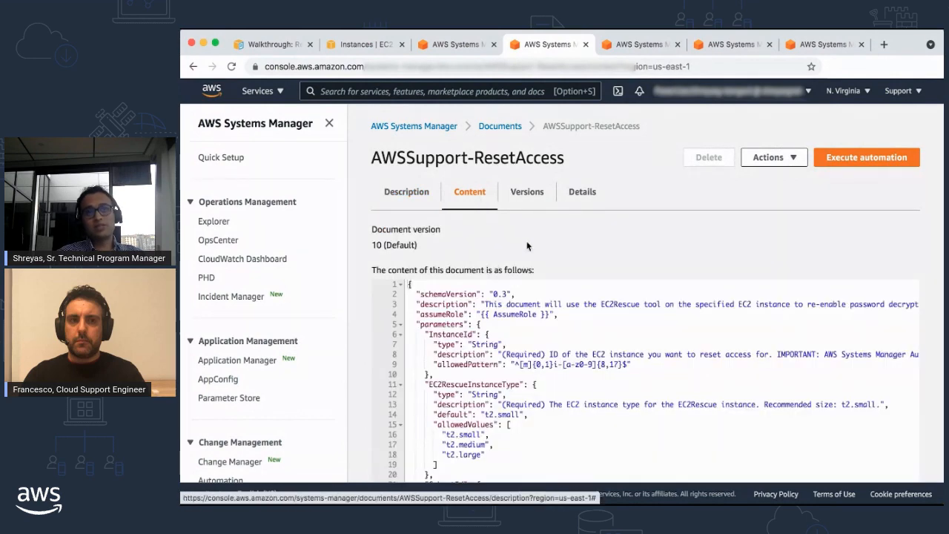
scroll(527, 245, down, 1)
scroll(527, 246, down, 3)
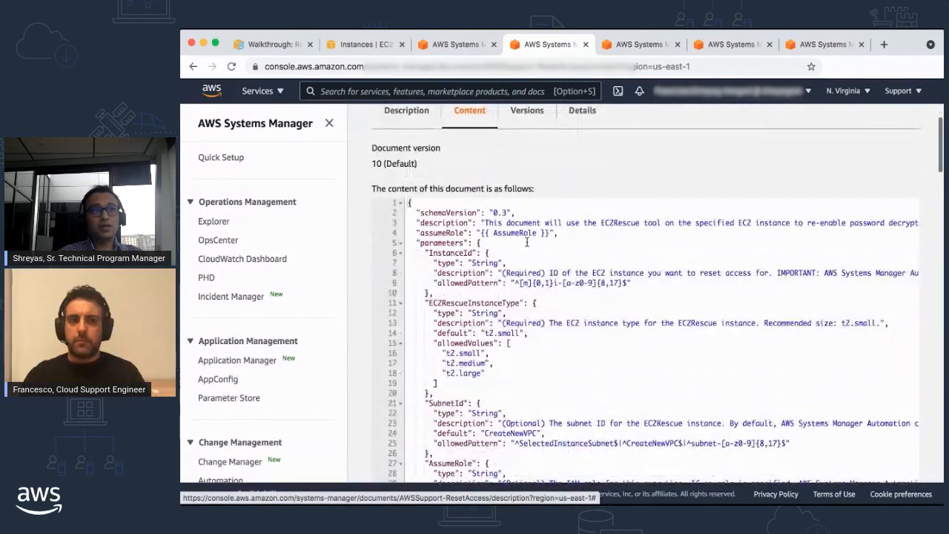
scroll(498, 234, down, 1)
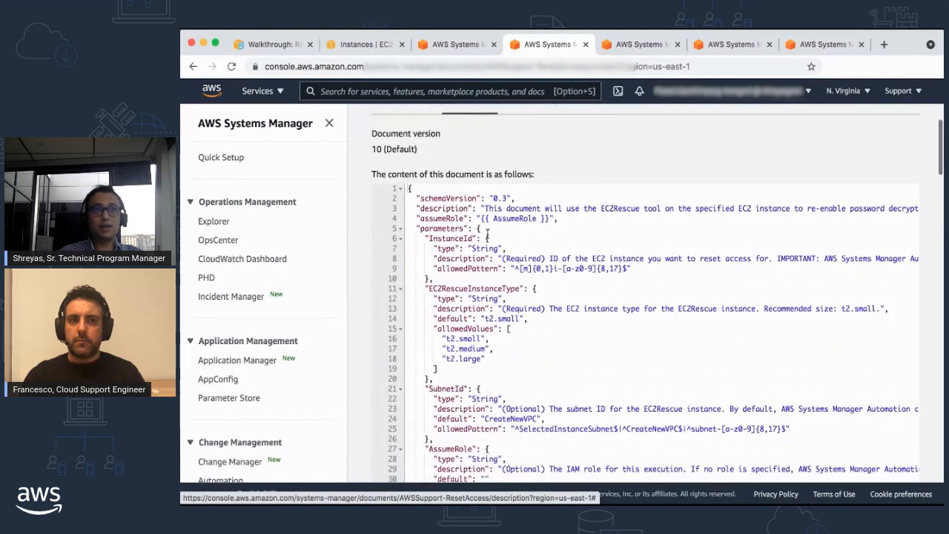
scroll(487, 234, down, 1)
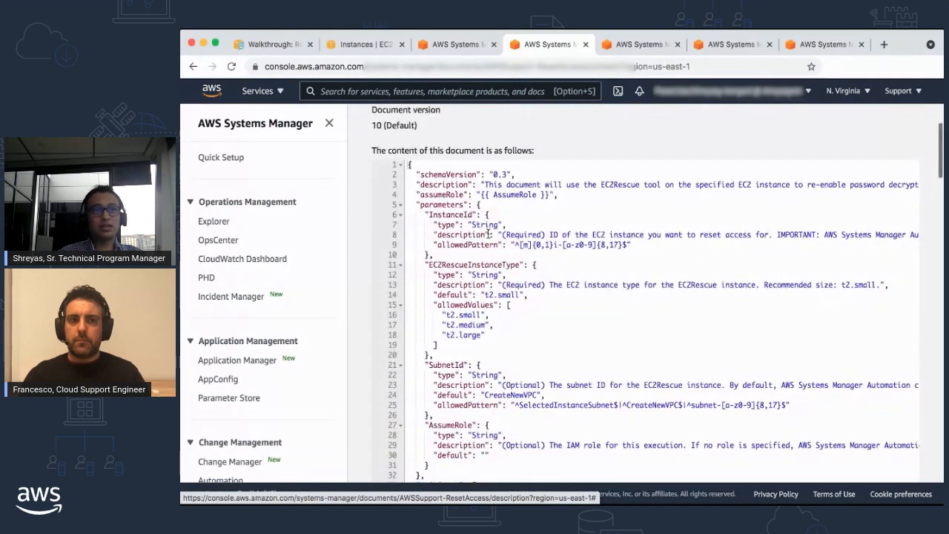
drag(417, 207, 491, 209)
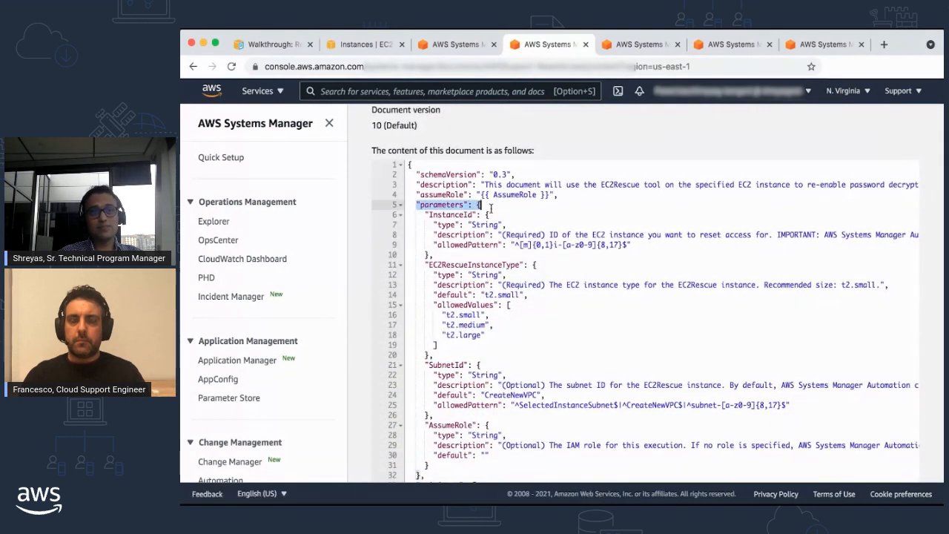
click(499, 207)
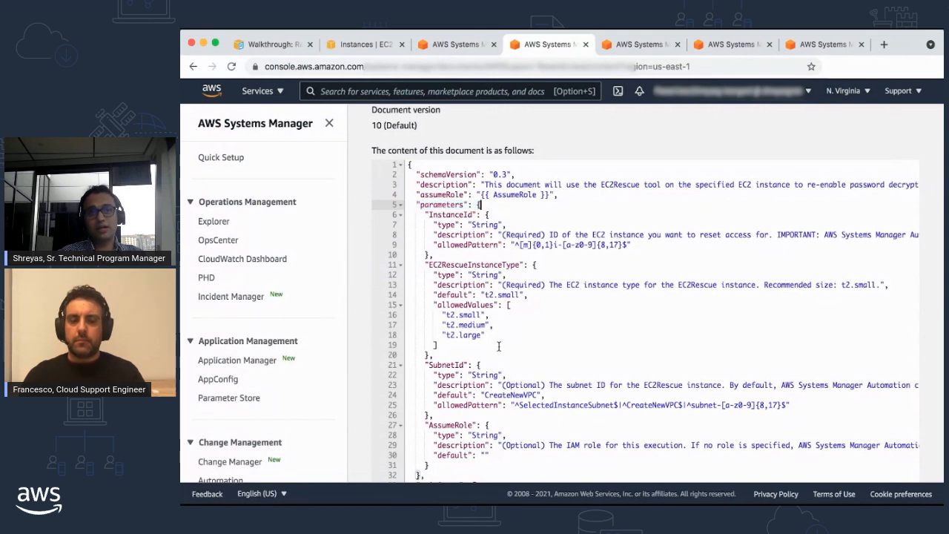
Step: Examine the assertInstanceIsWindows entry under mainSteps in the JSON, and return to the runbook's description
scroll(497, 347, down, 10)
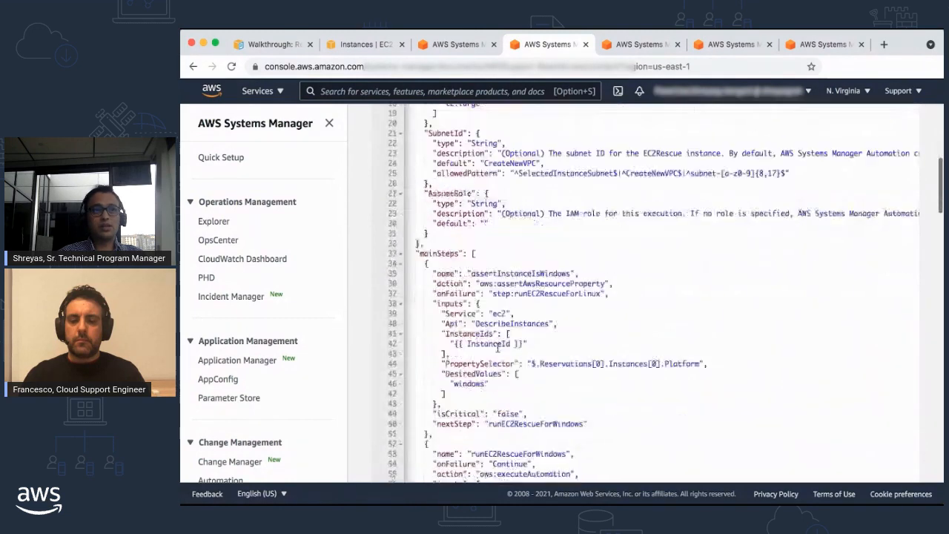
drag(472, 263, 572, 264)
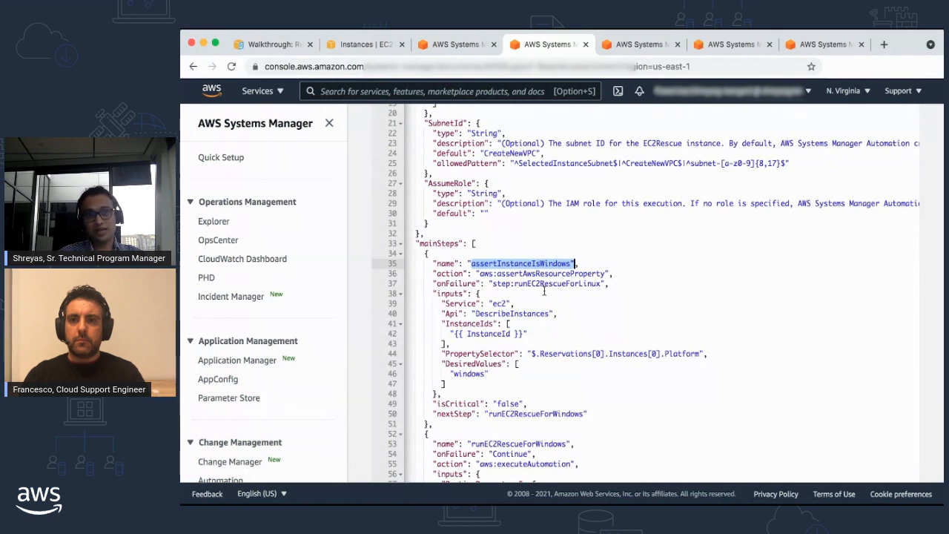
click(544, 291)
scroll(504, 267, up, 6)
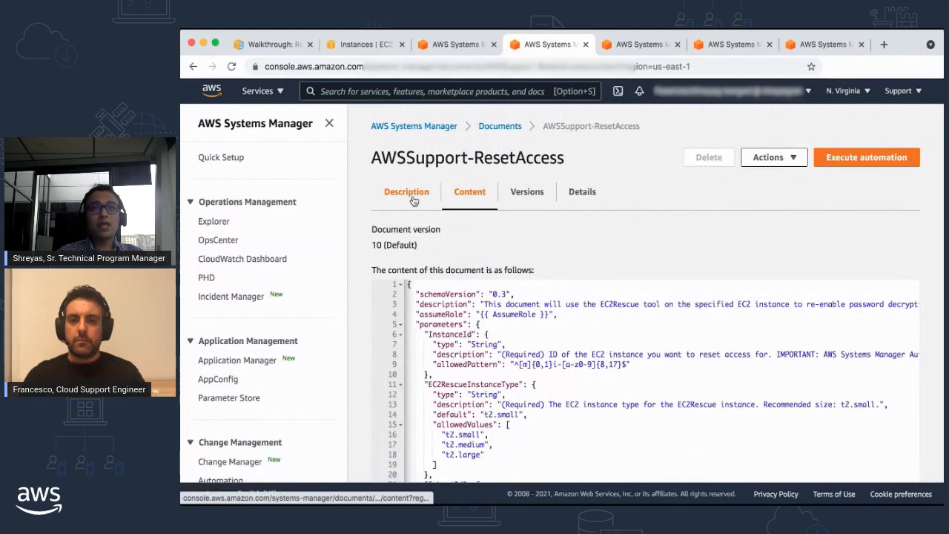
click(413, 201)
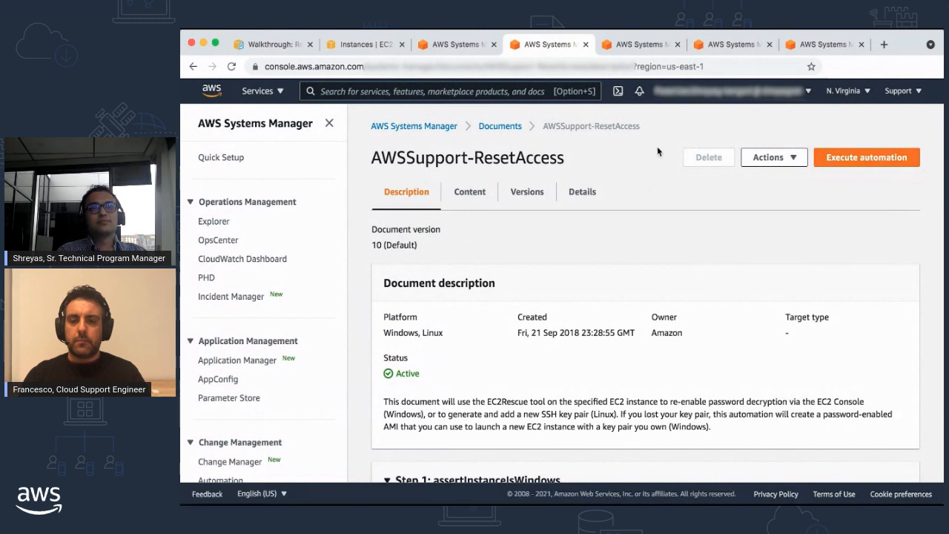
Step: Go to the execution page for AWSSupport-ResetAccess and enter i-05d4b7f2e598f8431 as the InstanceId
key(ctrl+Tab)
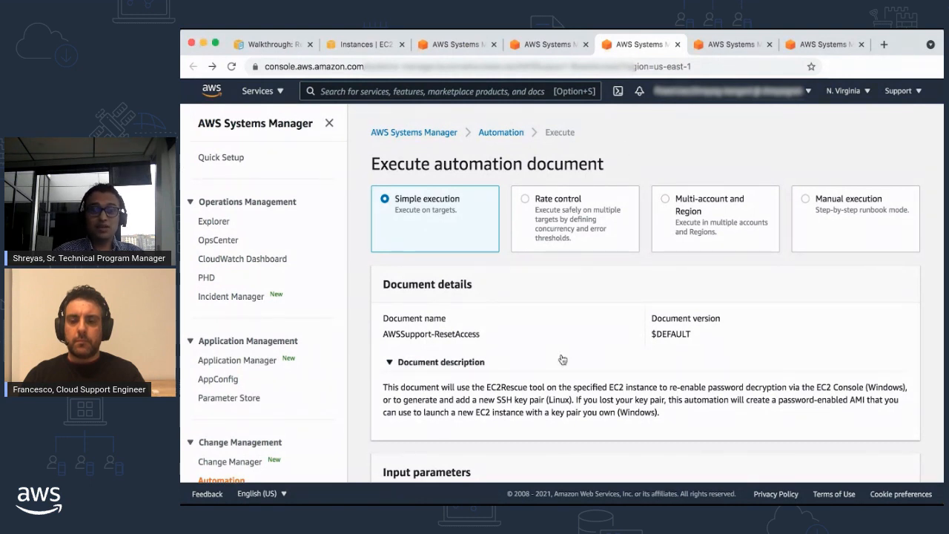
scroll(562, 359, down, 2)
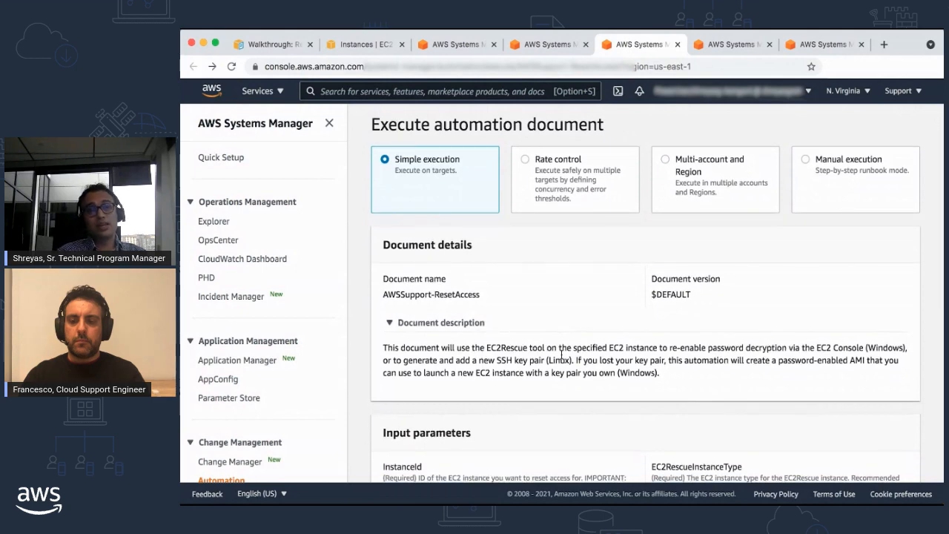
scroll(562, 356, down, 5)
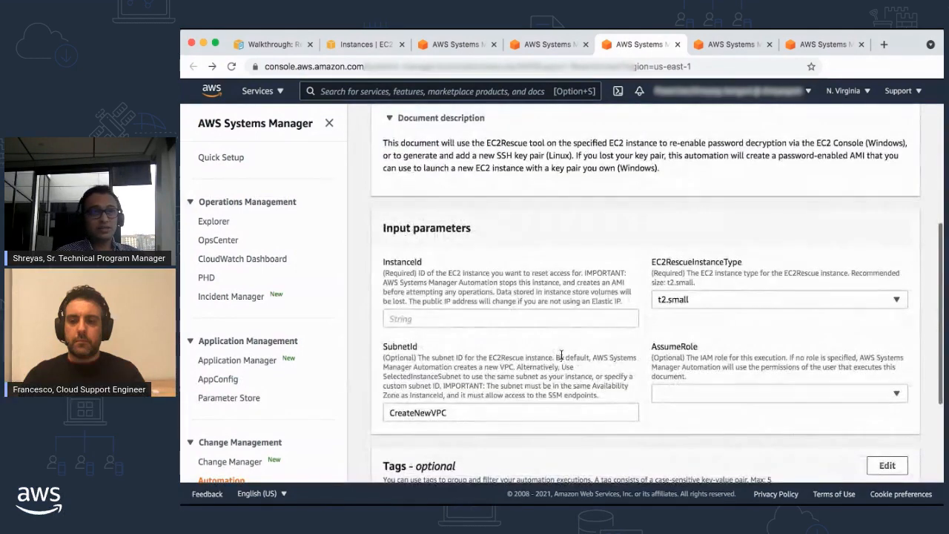
click(487, 321)
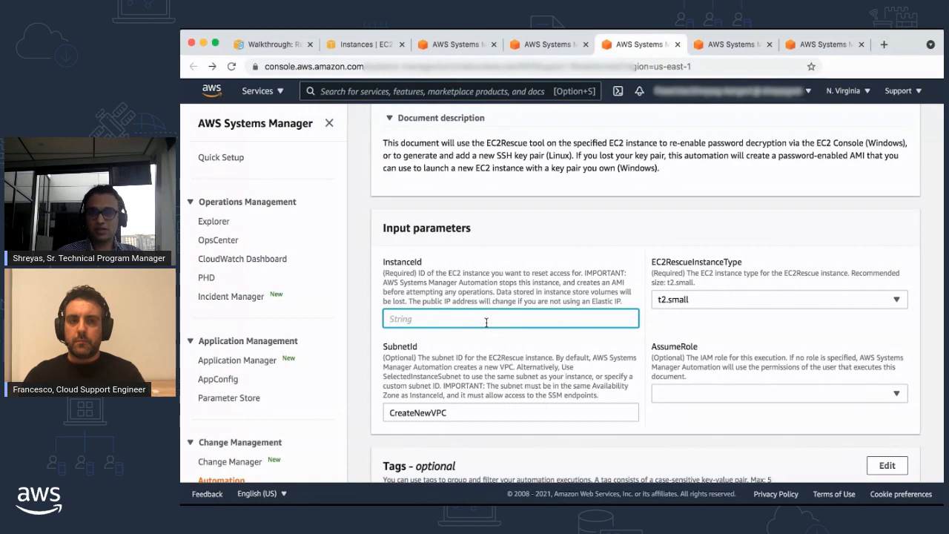
text(i-05d4b7f2e598f8431)
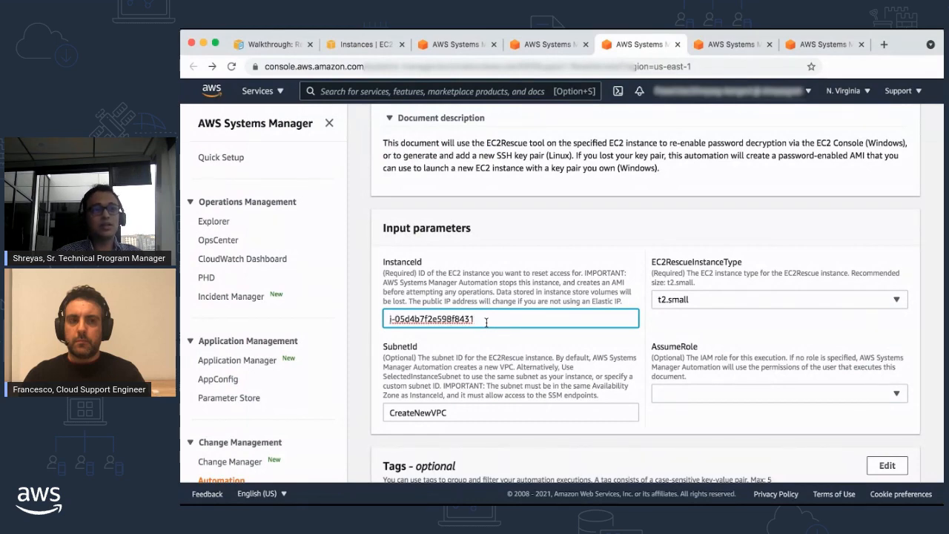
Step: Replace the SubnetId parameter with SelectedInstanceSubnet, copied from the parameter's description
scroll(487, 322, down, 2)
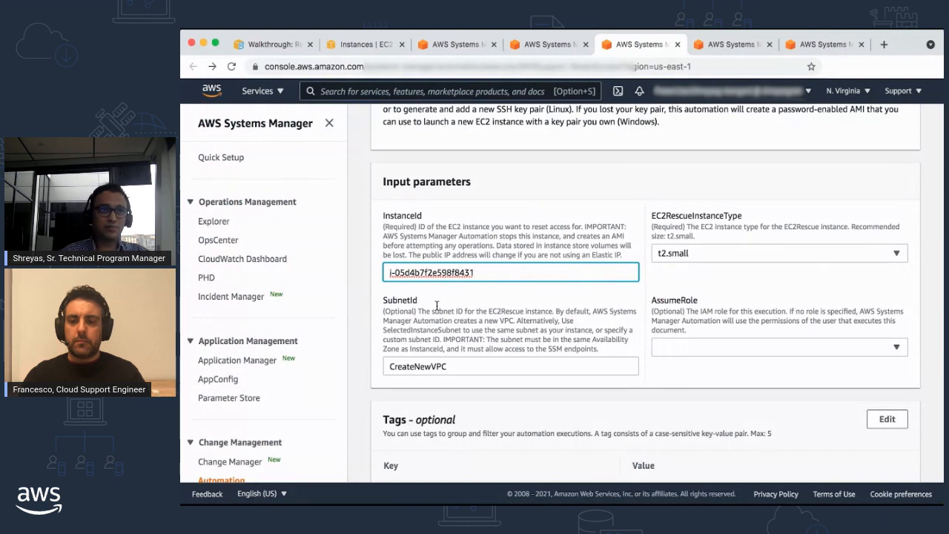
double_click(410, 331)
key(super+c)
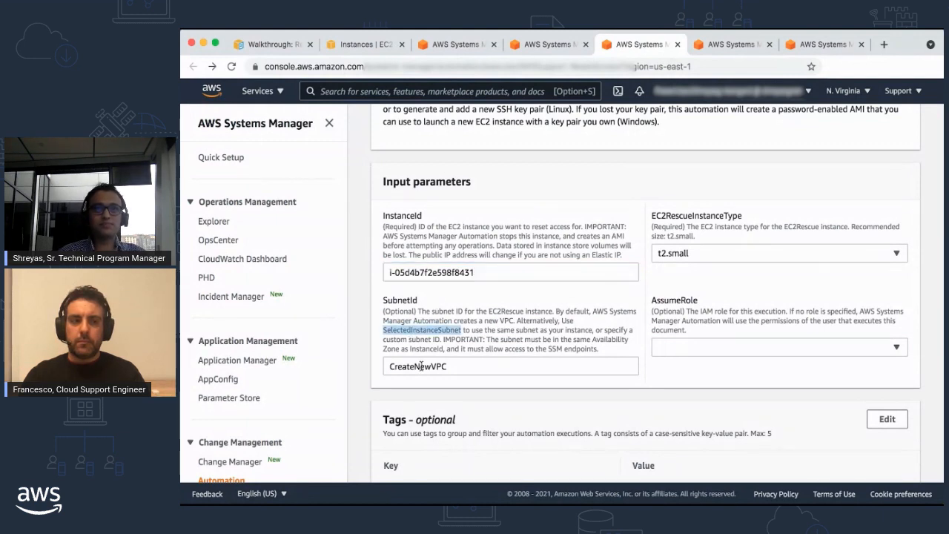
double_click(421, 367)
key(super+v)
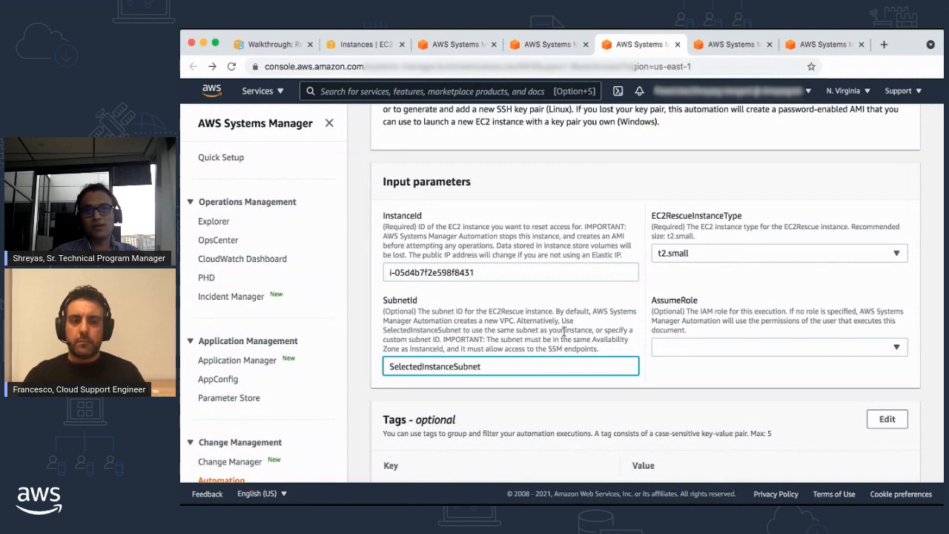
Step: Expand the AWS CLI command and shareable execution link section and view the execution link
scroll(564, 334, down, 3)
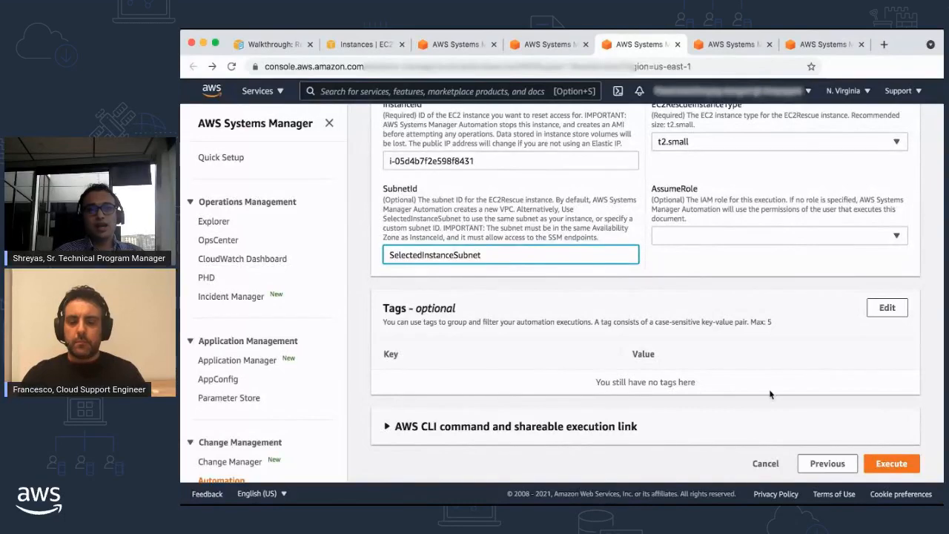
click(830, 432)
scroll(571, 430, down, 4)
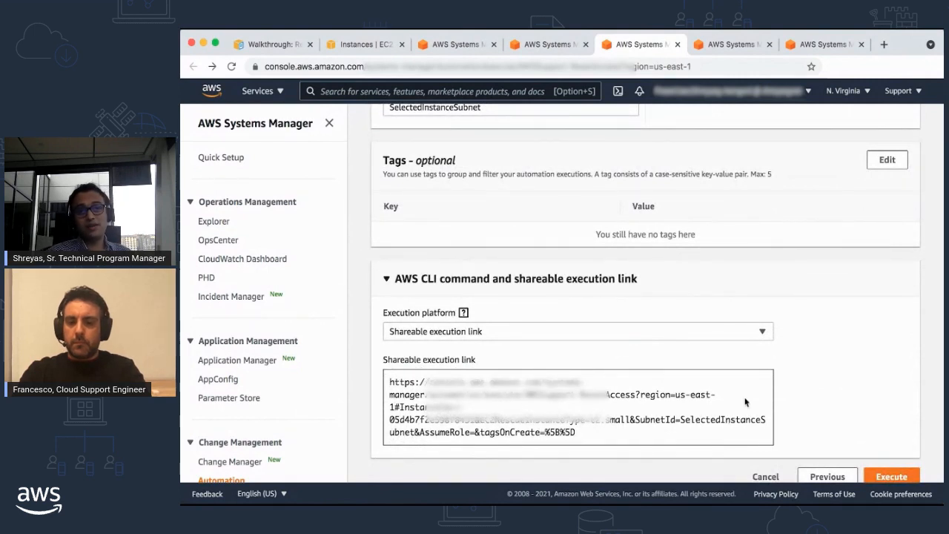
Step: Execute the AWSSupport-ResetAccess automation and check its overall status on the execution detail page
scroll(794, 402, down, 1)
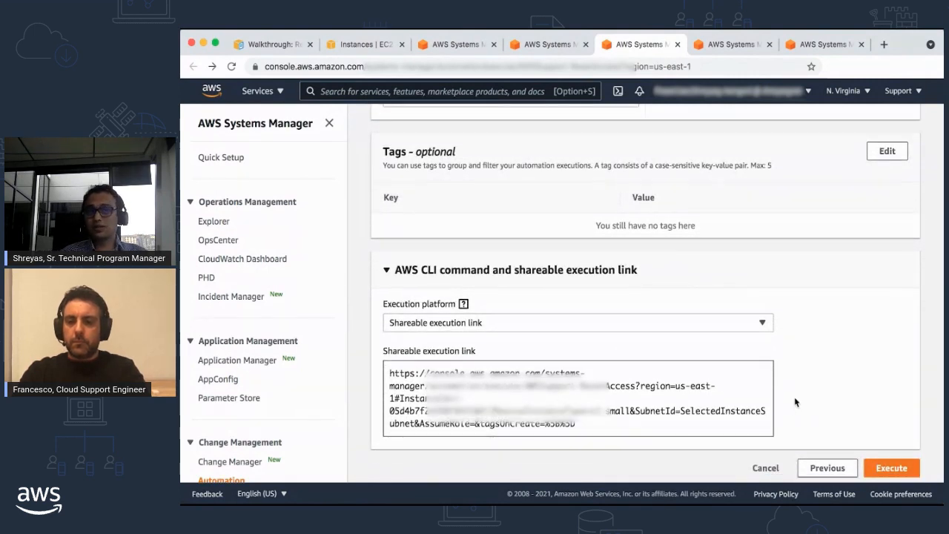
click(895, 464)
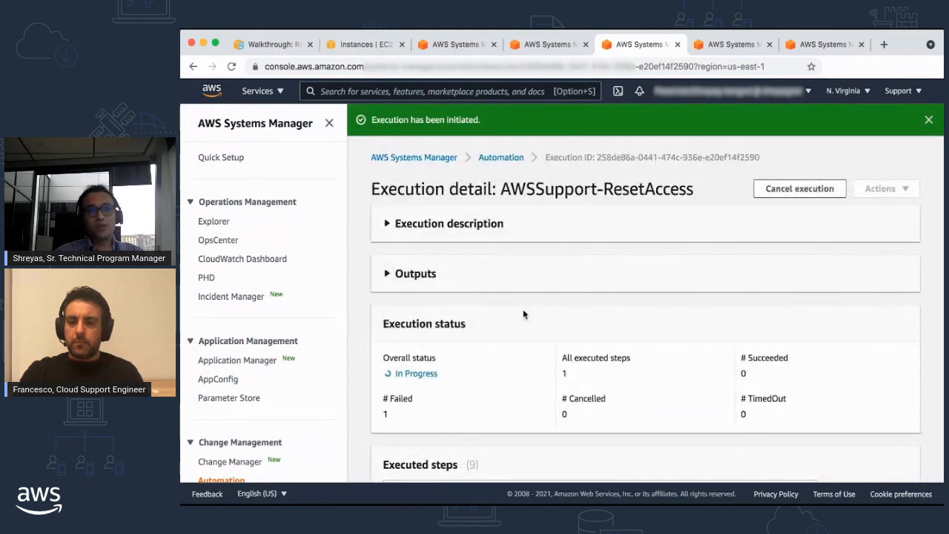
scroll(522, 314, down, 2)
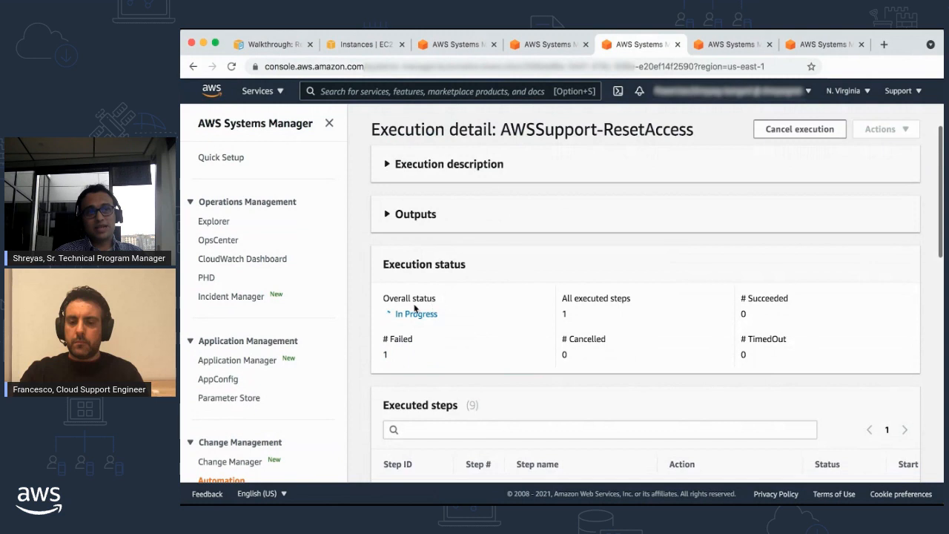
drag(384, 298, 449, 320)
click(485, 303)
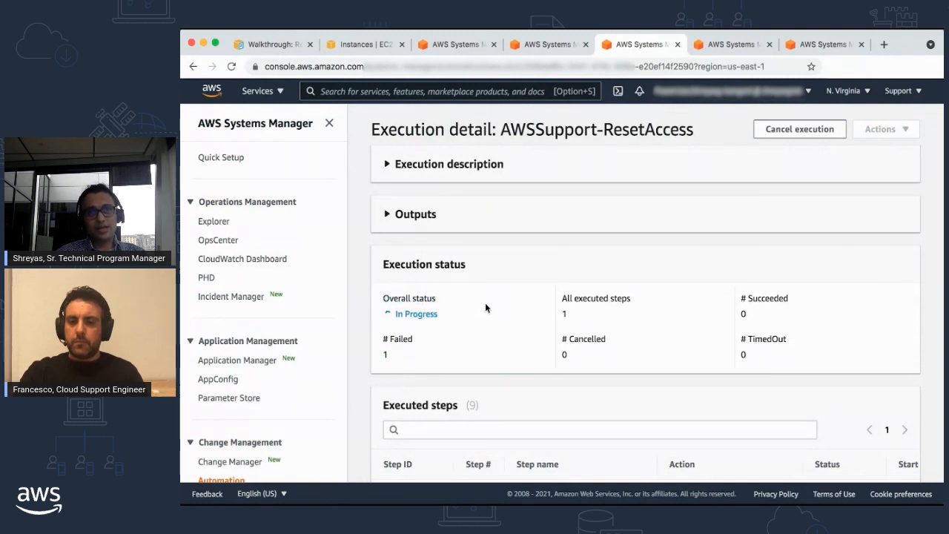
Step: Examine the executed steps of the new automation run, focusing on the status of assertInstanceIsWindows and the steps that follow it
scroll(485, 302, down, 6)
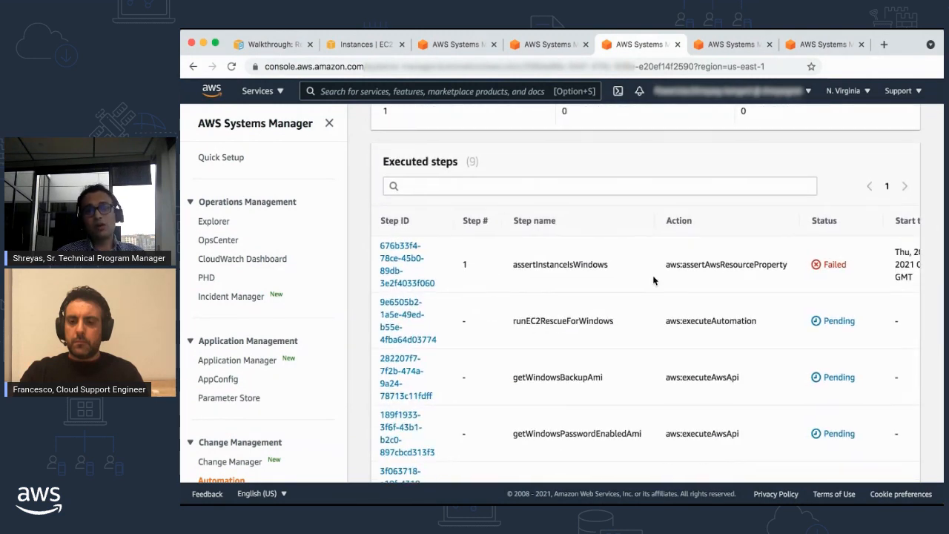
scroll(652, 275, right, 2)
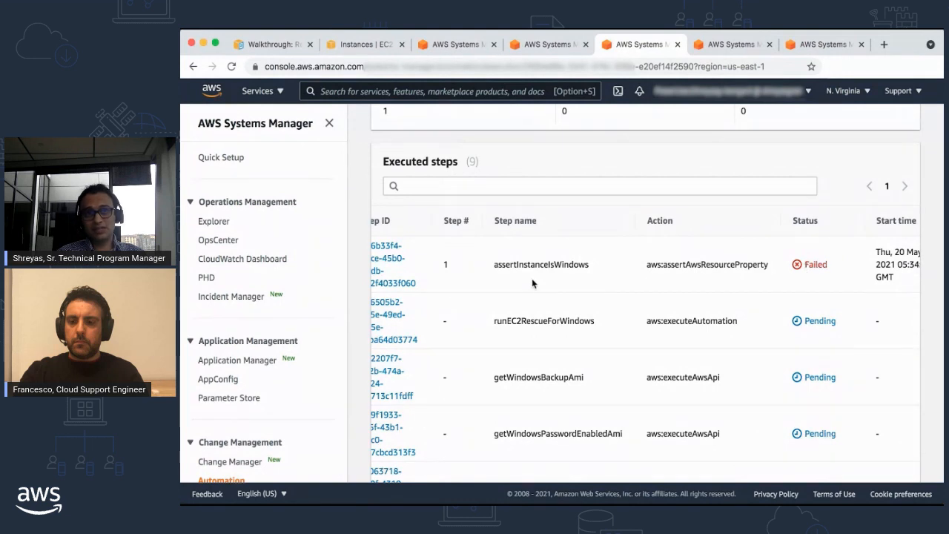
scroll(514, 275, left, 2)
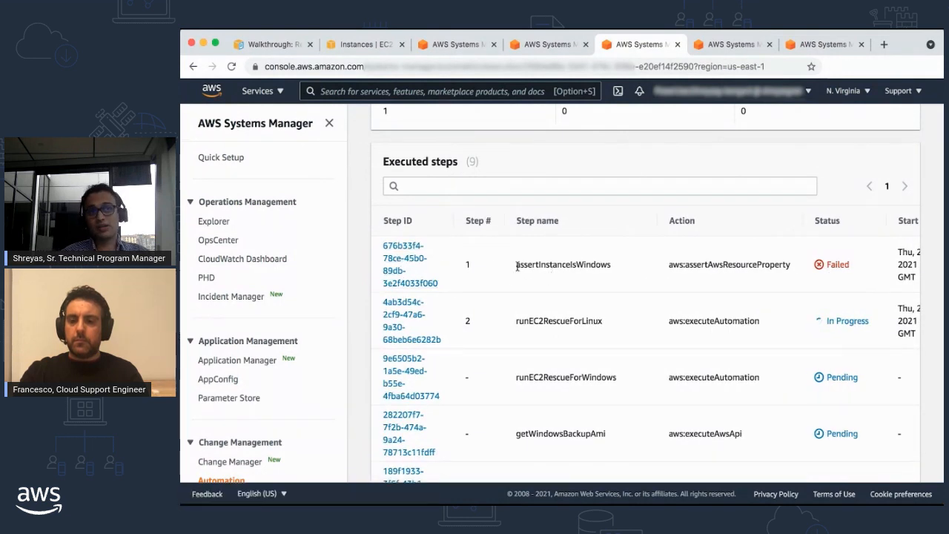
drag(516, 267, 640, 270)
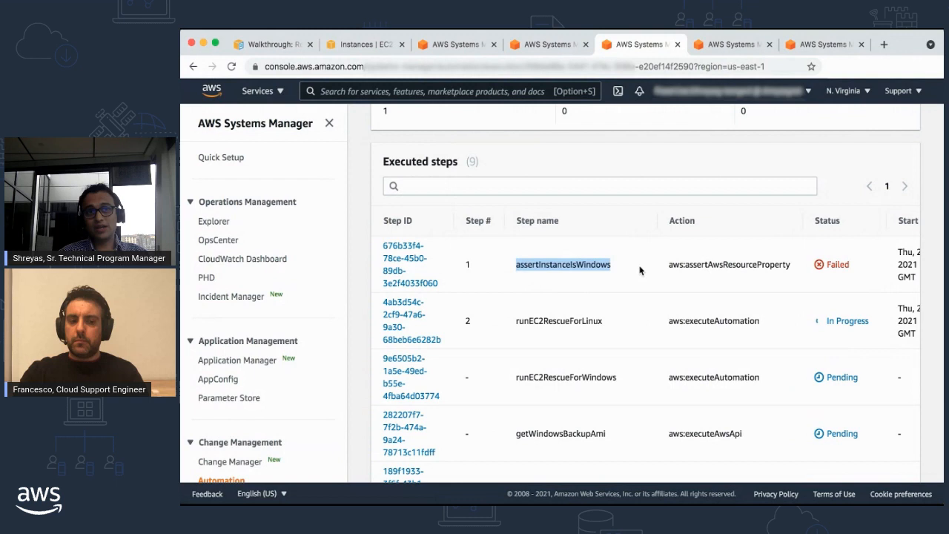
click(600, 268)
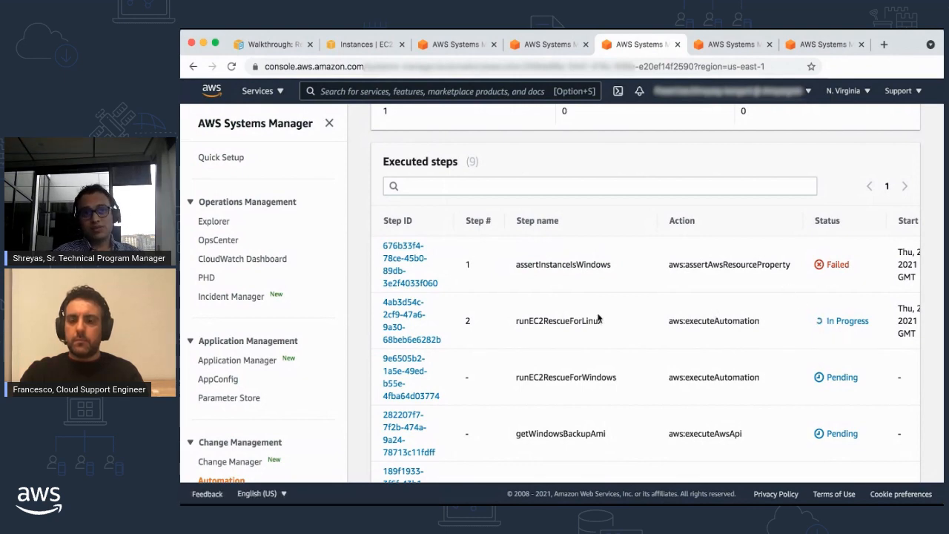
scroll(598, 315, down, 3)
scroll(598, 317, down, 3)
scroll(598, 318, up, 3)
scroll(598, 317, up, 2)
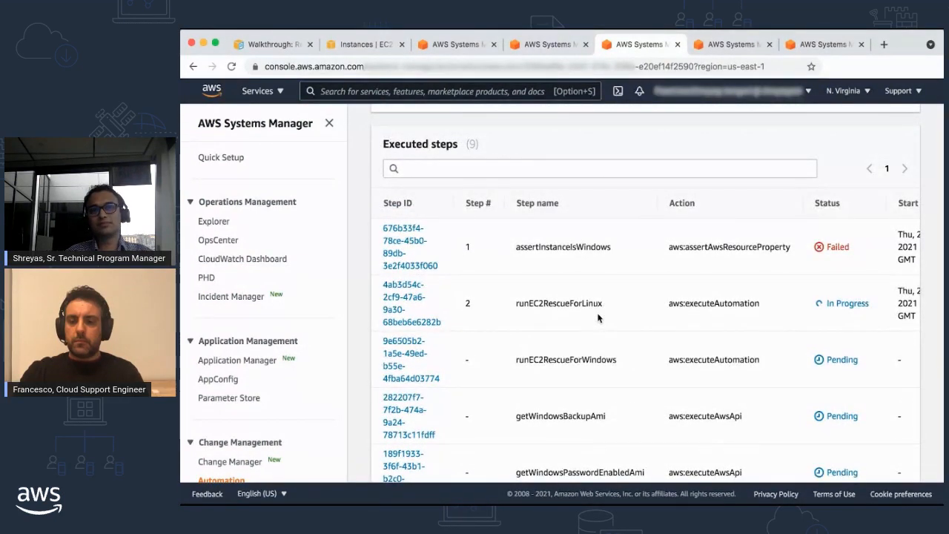
Step: Switch to the earlier AWSSupport-ResetAccess execution detail, collapse its Outputs section, and review the execution status
key(ctrl+Tab)
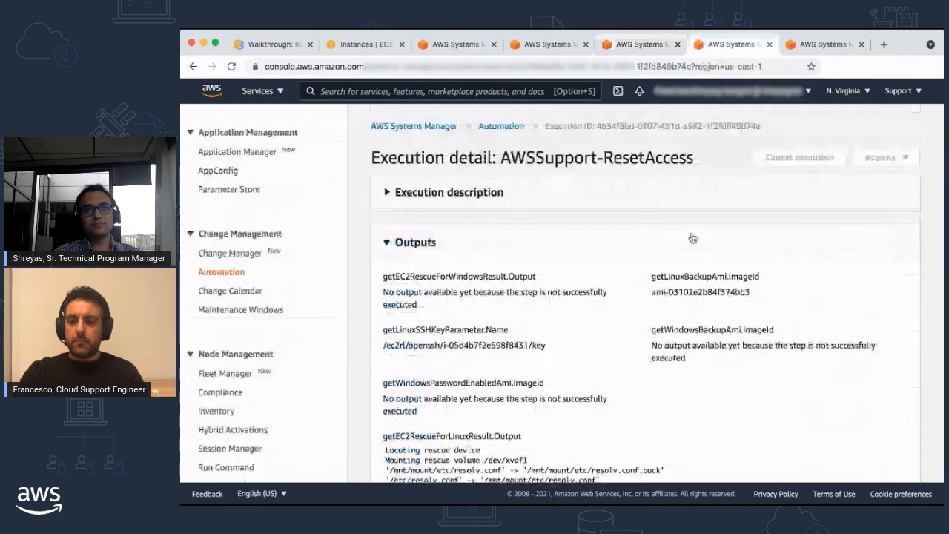
scroll(515, 225, down, 1)
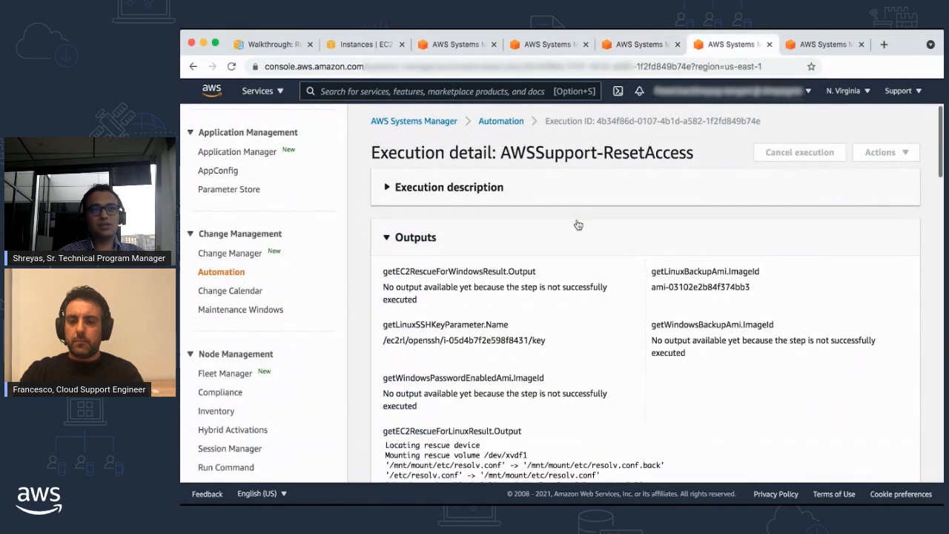
click(387, 230)
scroll(620, 252, down, 5)
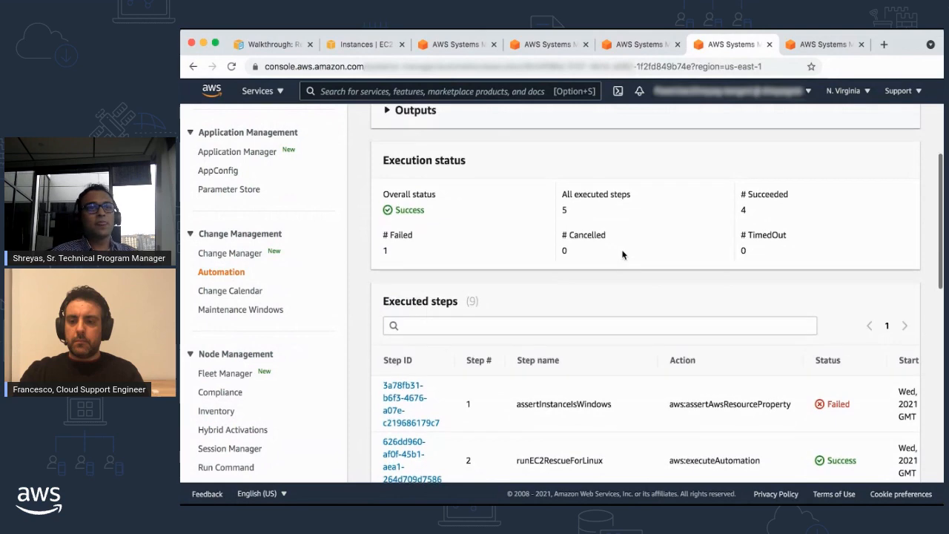
scroll(622, 255, down, 1)
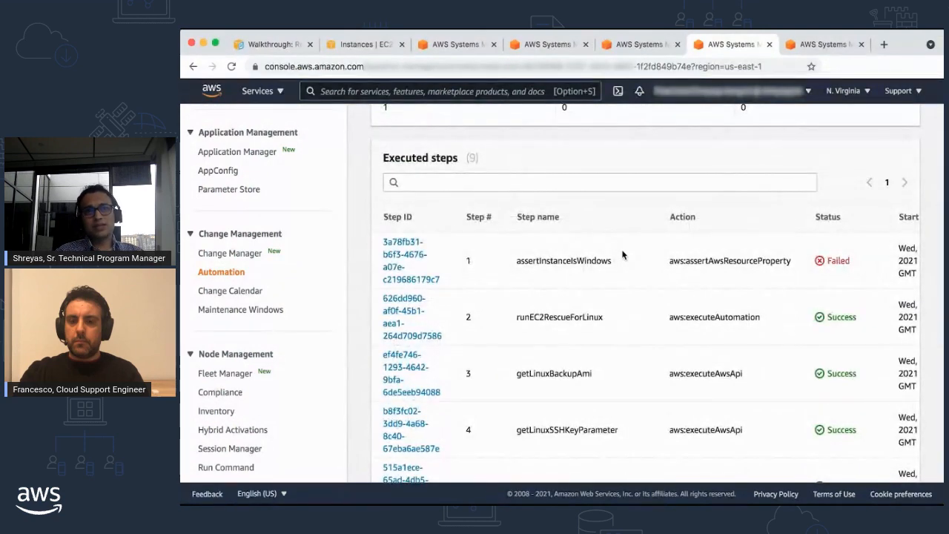
Step: Examine the earlier run's executed steps, comparing assertInstanceIsWindows with runEC2RescueForLinux and the remaining Linux and Windows steps
scroll(622, 252, down, 1)
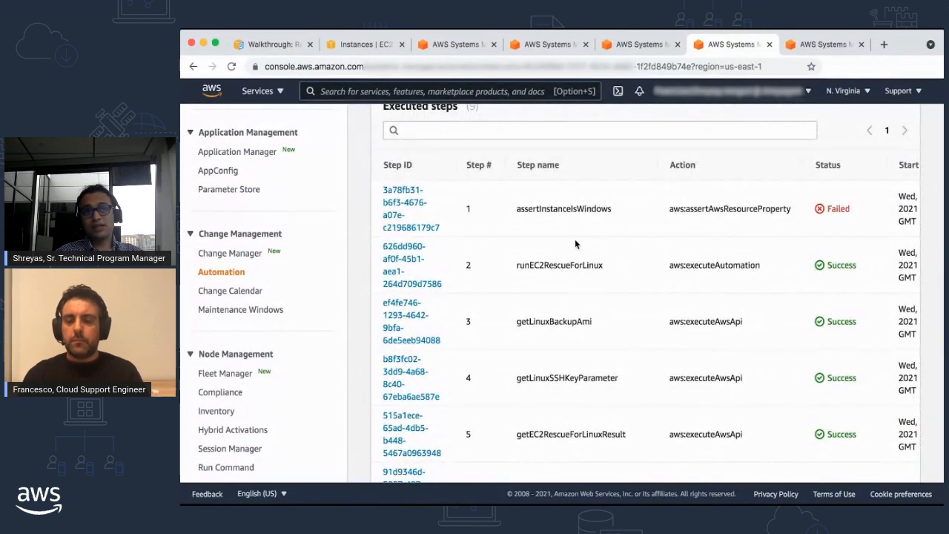
scroll(609, 225, down, 1)
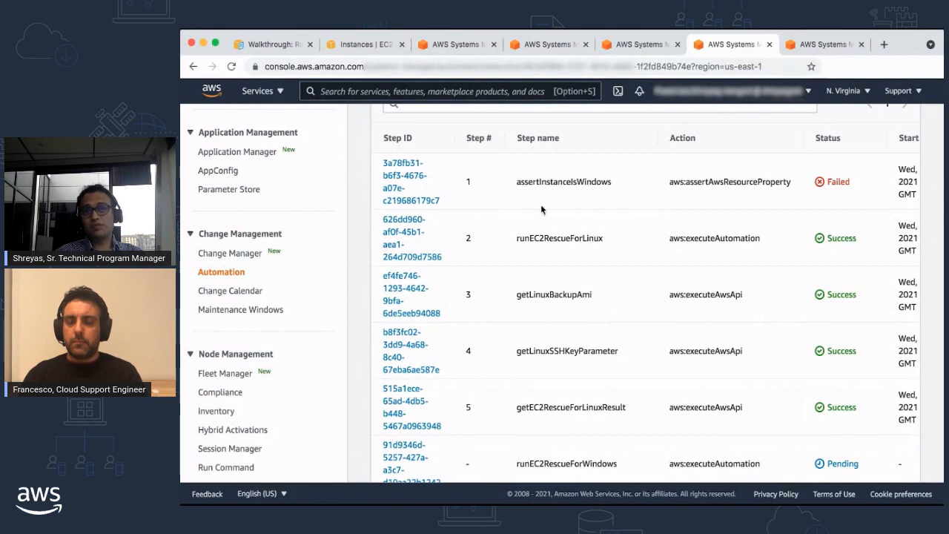
drag(516, 184, 620, 189)
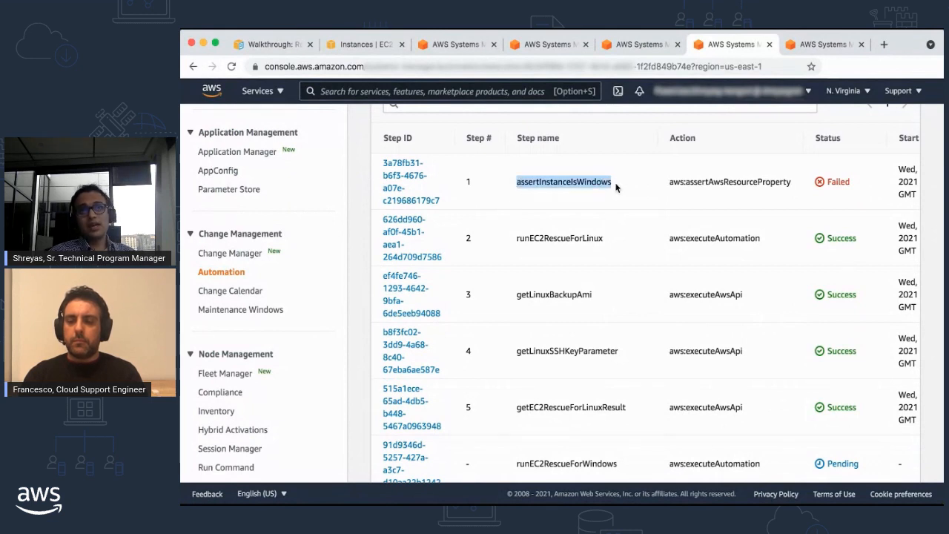
click(825, 187)
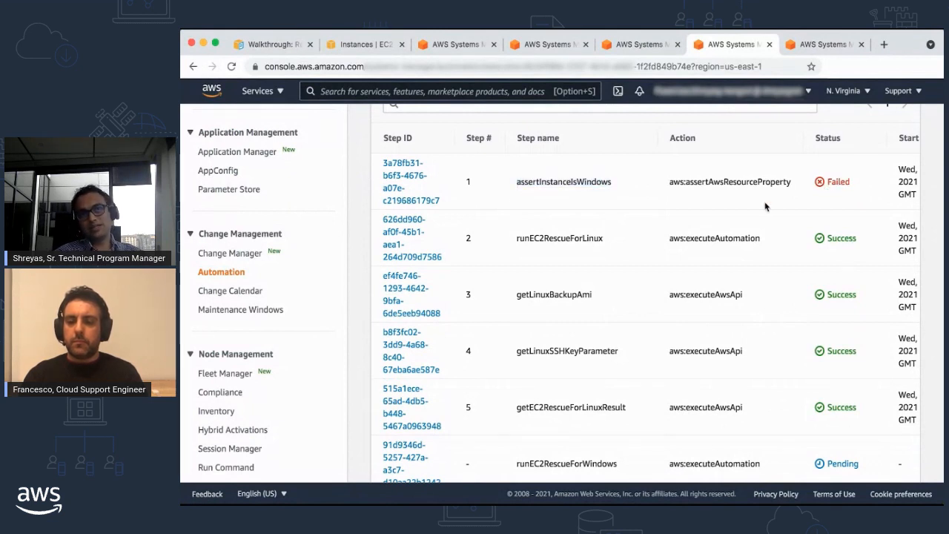
drag(516, 238, 611, 243)
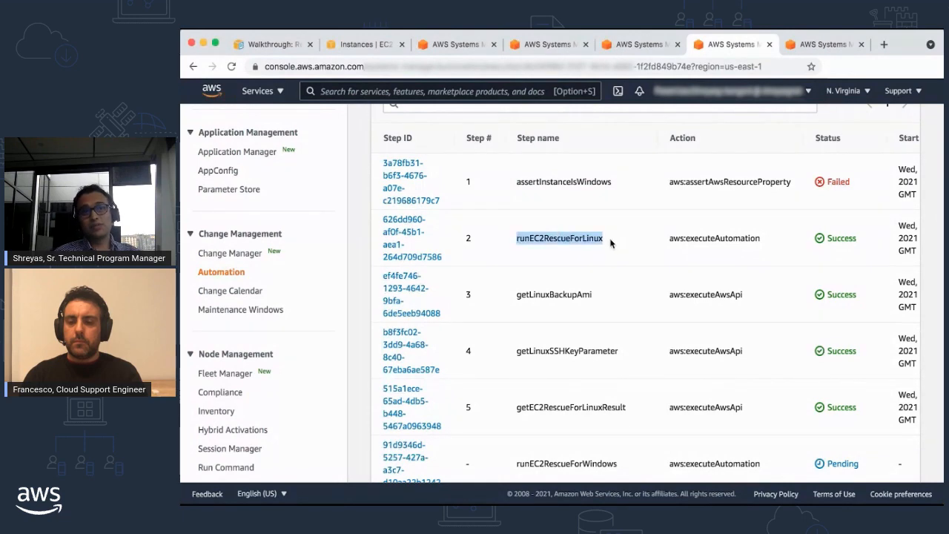
scroll(510, 267, down, 1)
scroll(509, 271, down, 3)
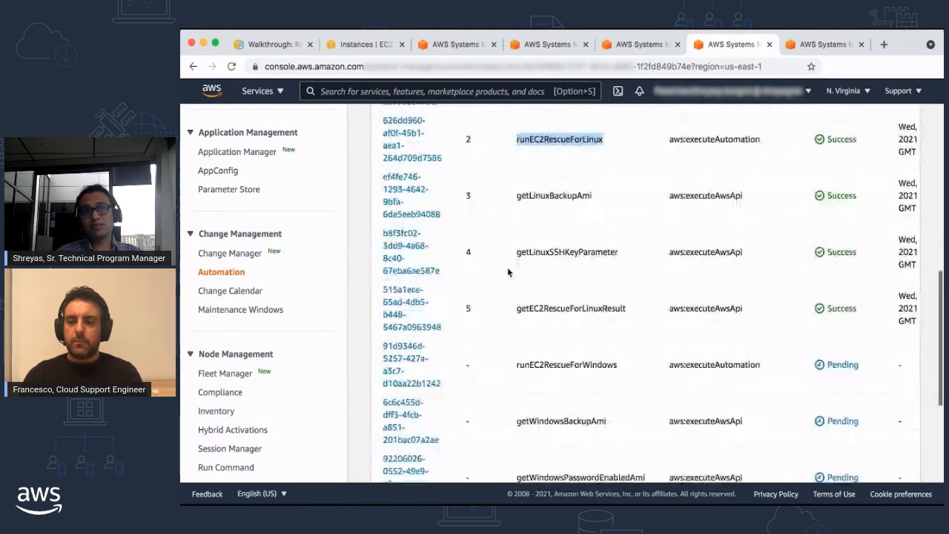
click(558, 276)
scroll(558, 275, up, 4)
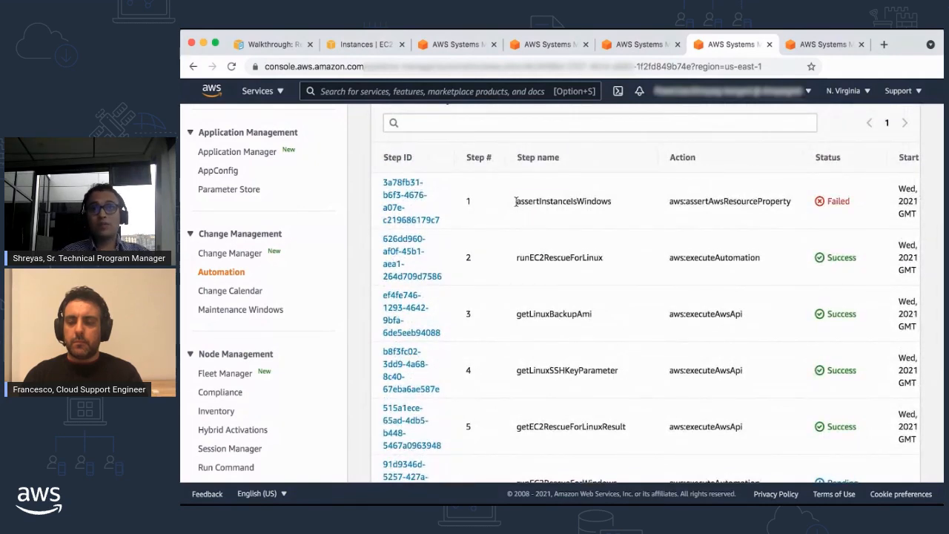
drag(515, 201, 611, 202)
click(611, 202)
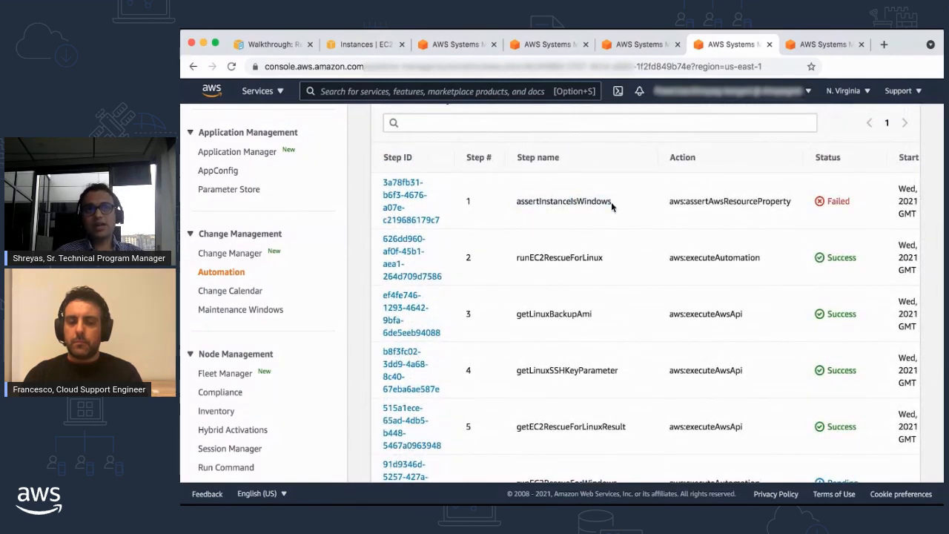
scroll(611, 202, down, 8)
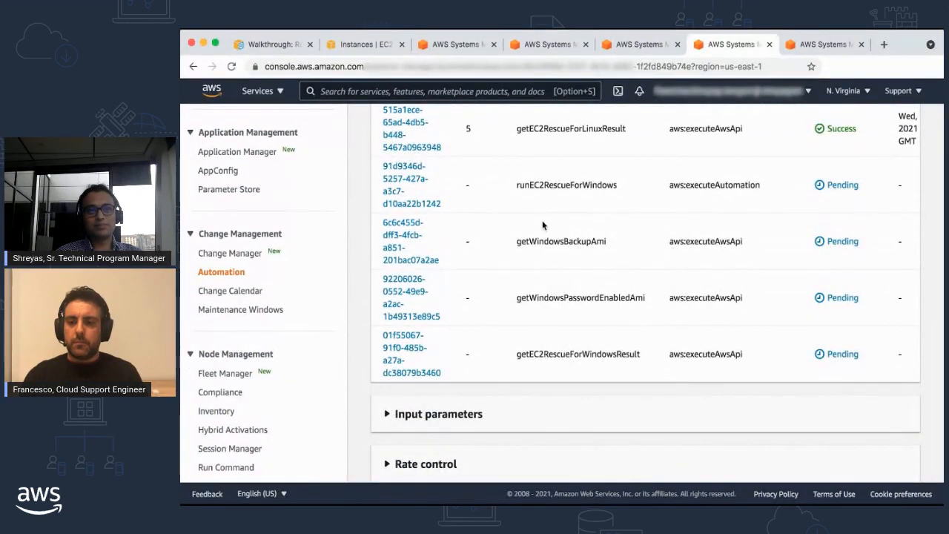
scroll(542, 224, up, 10)
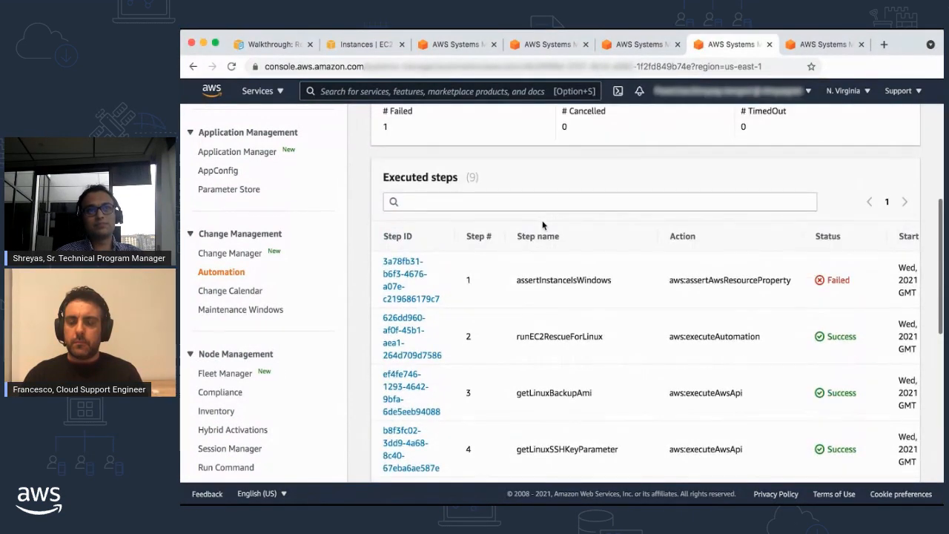
Step: Expand the earlier run's Outputs, review the Linux SSH key parameter, backup AMI and EC2Rescue output, and collapse the section again
scroll(666, 218, up, 4)
scroll(674, 257, up, 3)
click(387, 214)
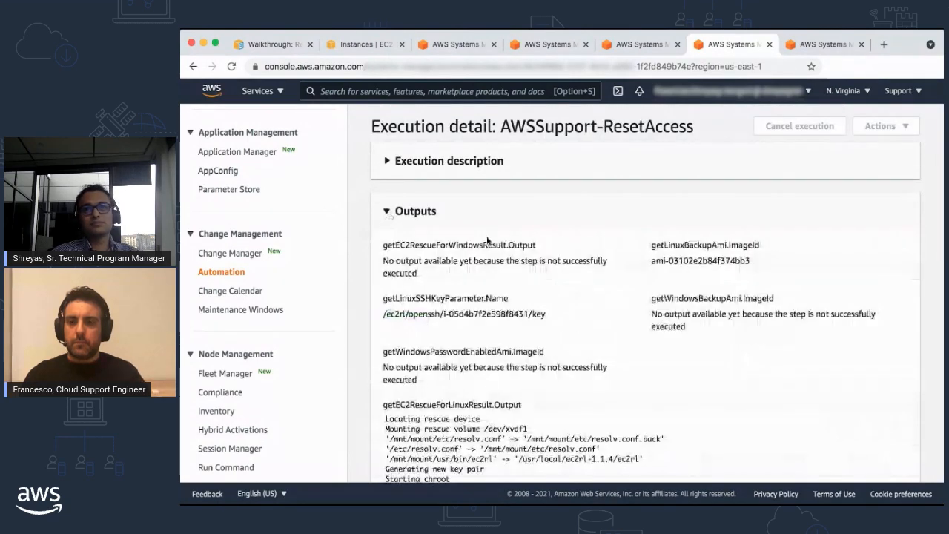
scroll(519, 255, down, 1)
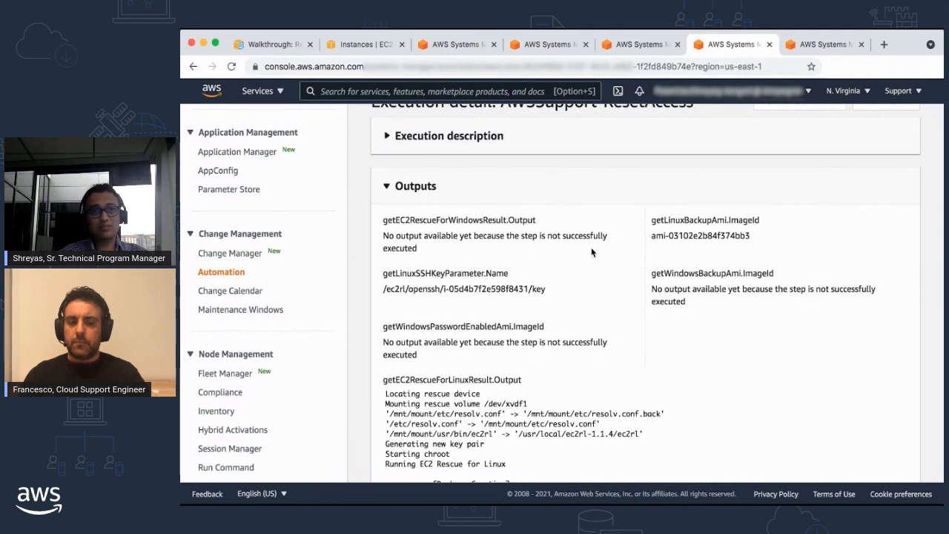
scroll(591, 252, down, 5)
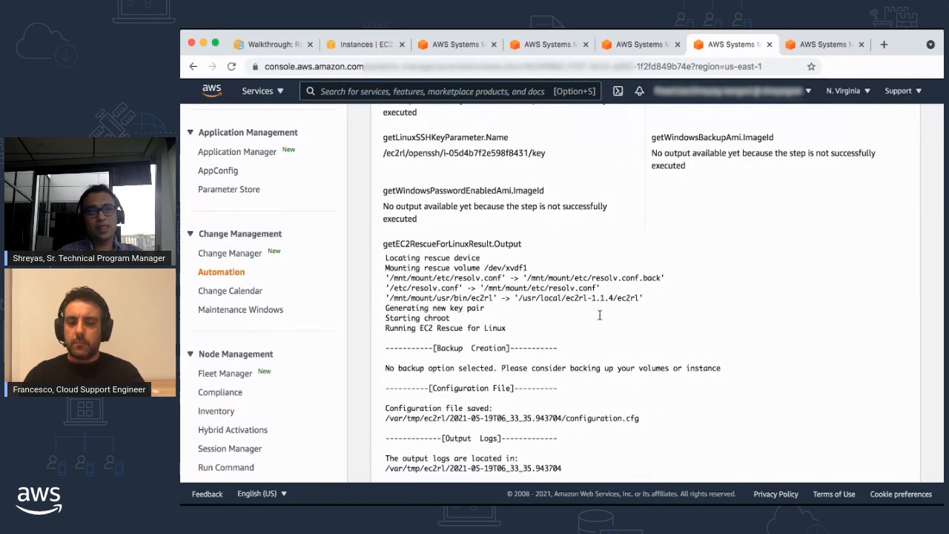
scroll(600, 315, up, 5)
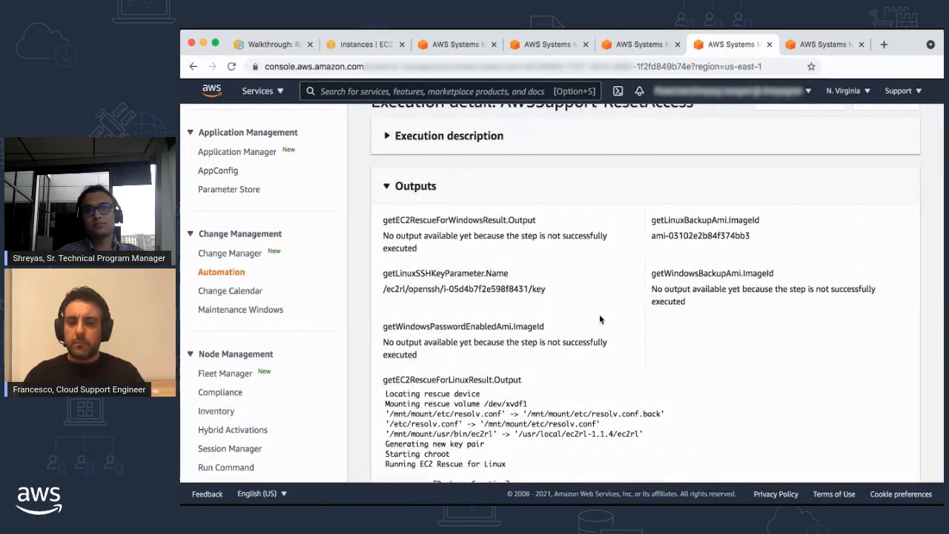
scroll(600, 319, up, 2)
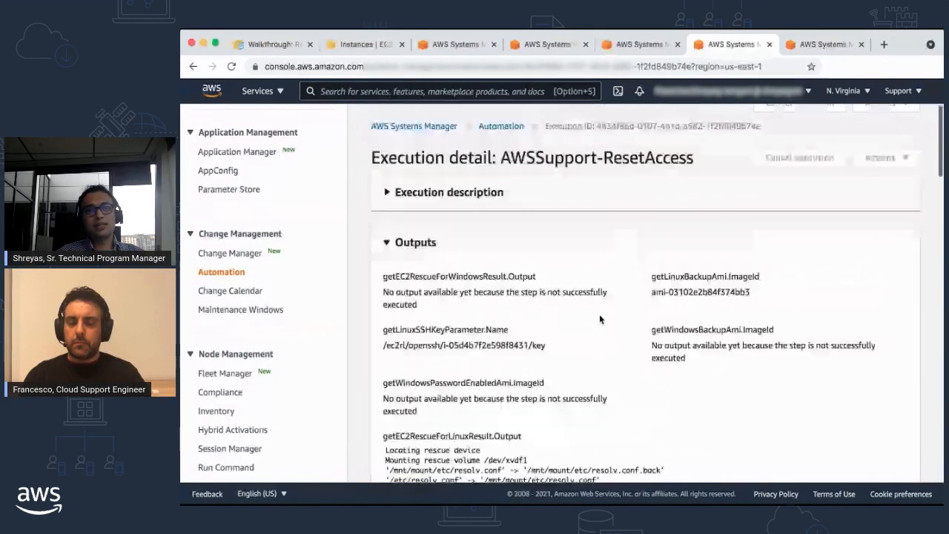
click(392, 248)
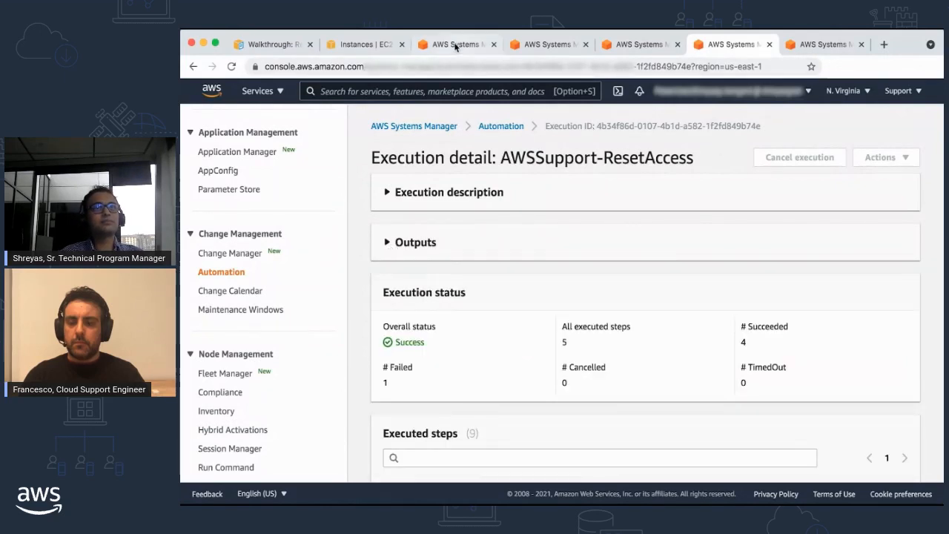
Step: Go to the EC2 instances list, refresh it, and select the My launch instance
click(373, 46)
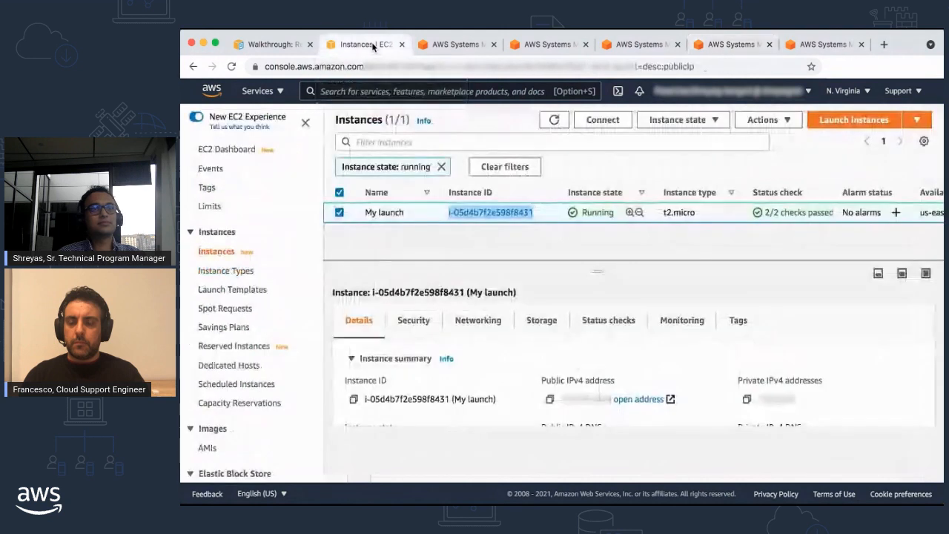
click(553, 122)
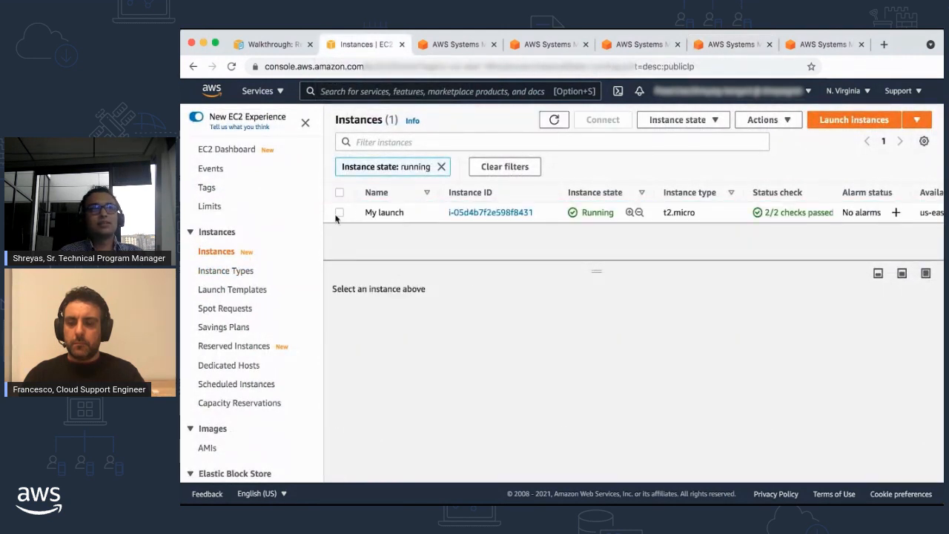
click(339, 213)
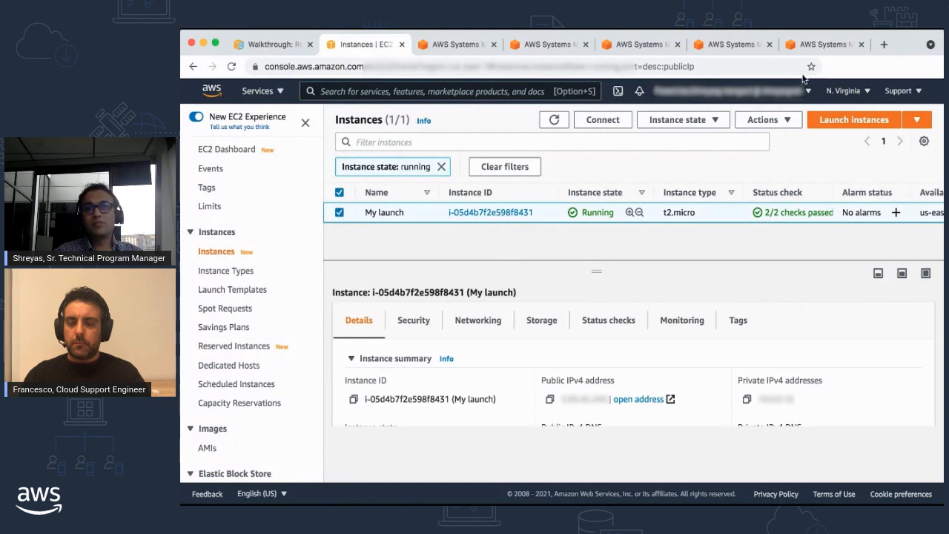
Step: Return to the earlier AWSSupport-ResetAccess execution detail and look over its execution status and executed steps
click(725, 46)
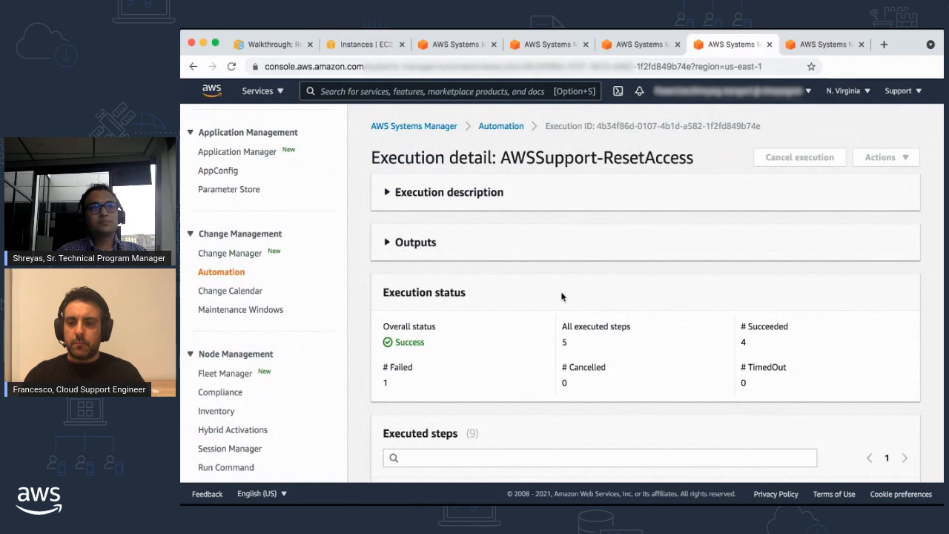
scroll(564, 307, down, 2)
scroll(567, 309, down, 1)
scroll(565, 308, up, 3)
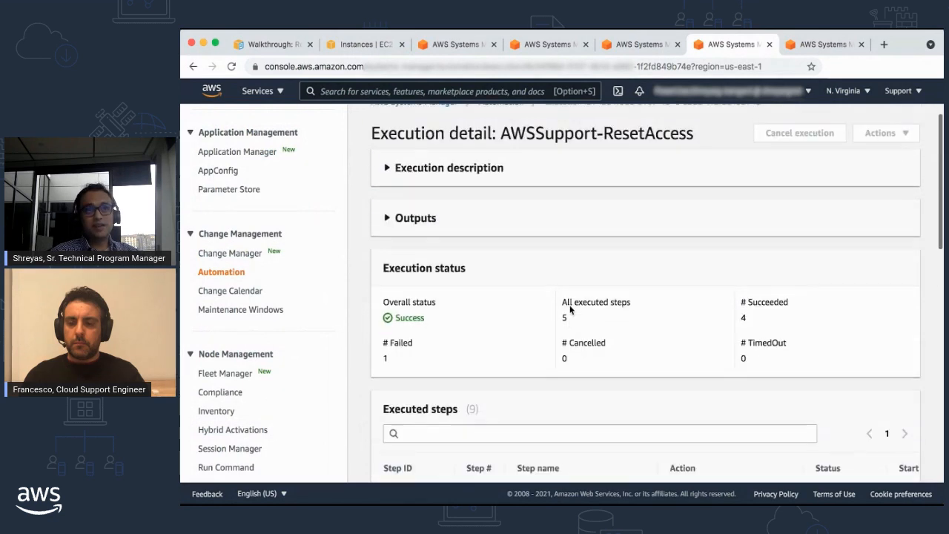
Step: Expand the execution's Outputs and highlight the getLinuxSSHKeyParameter.Name value
click(388, 220)
drag(384, 320, 532, 320)
click(531, 320)
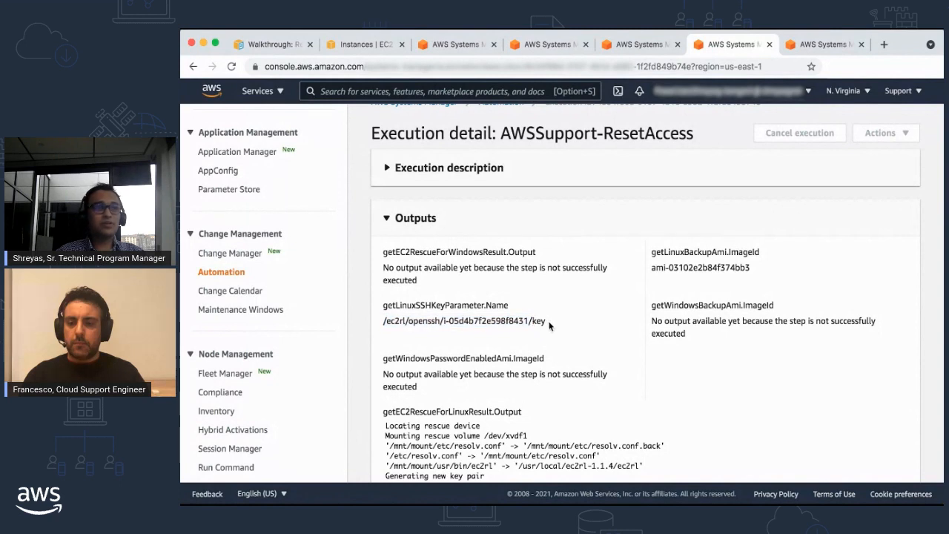
Step: Open the /ec2rl/openssh key parameter in Parameter Store, review its description, and reveal its private key value
click(229, 193)
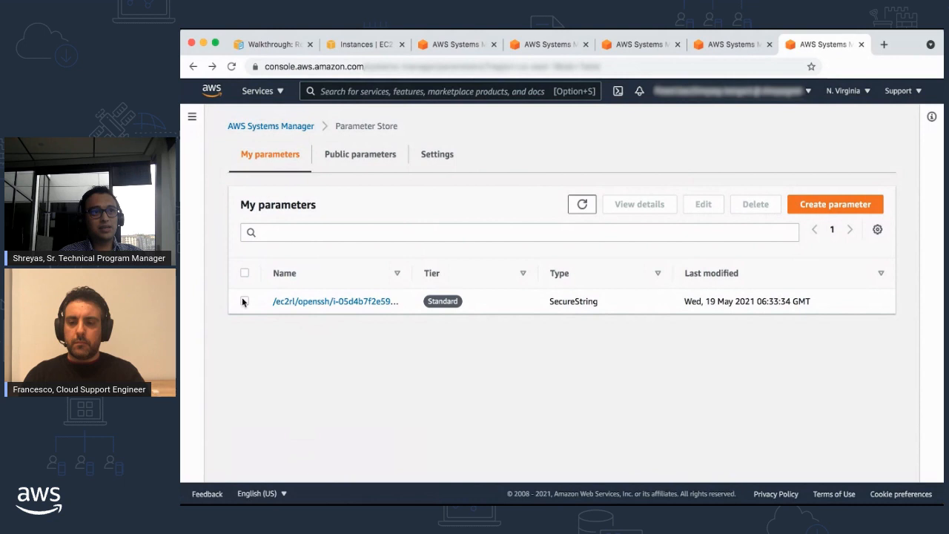
click(321, 302)
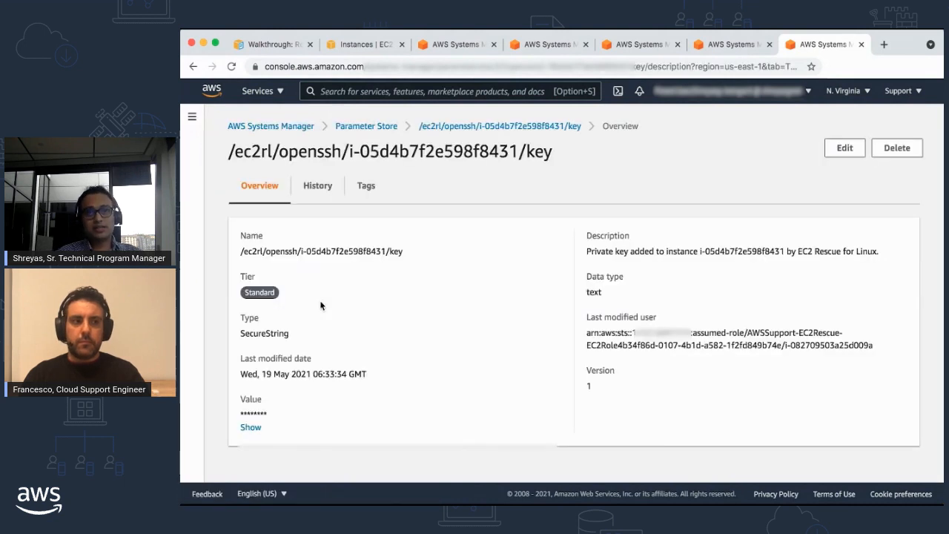
drag(586, 252, 809, 260)
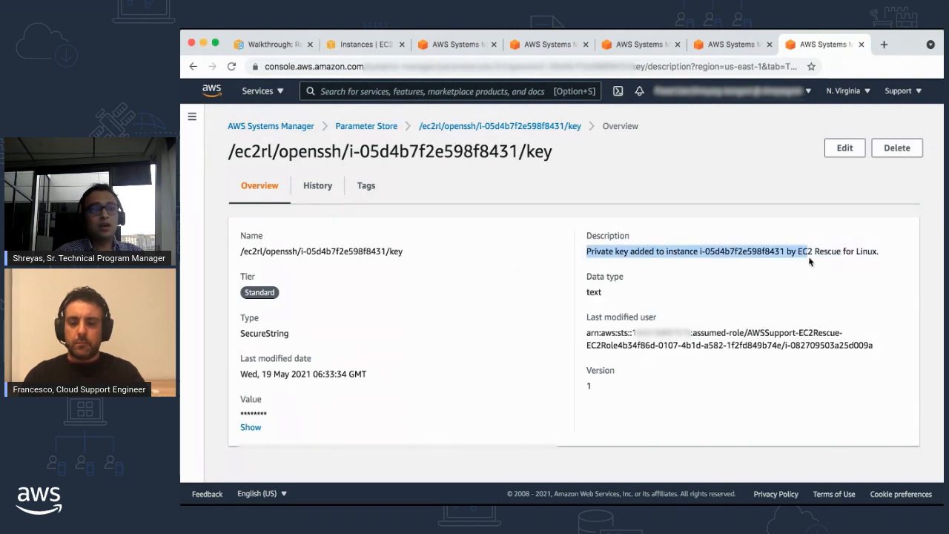
click(851, 263)
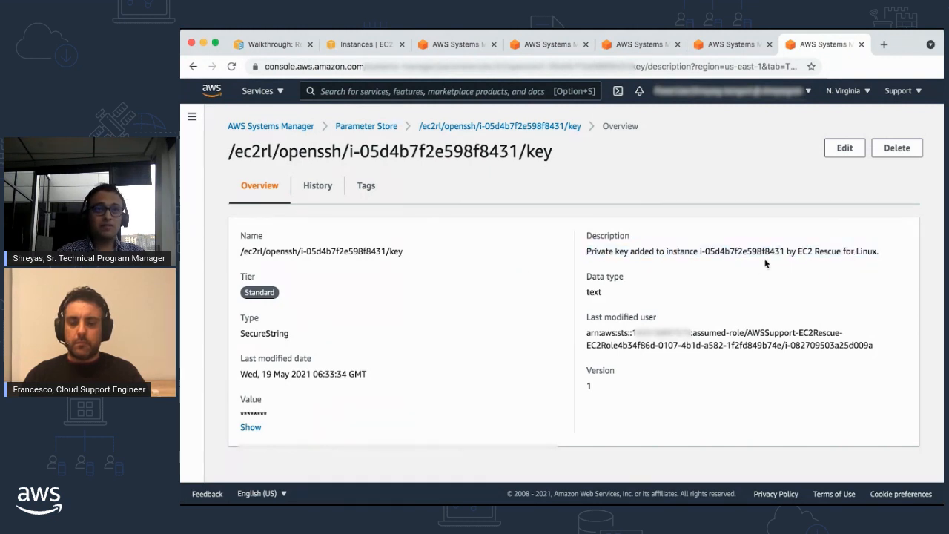
click(250, 427)
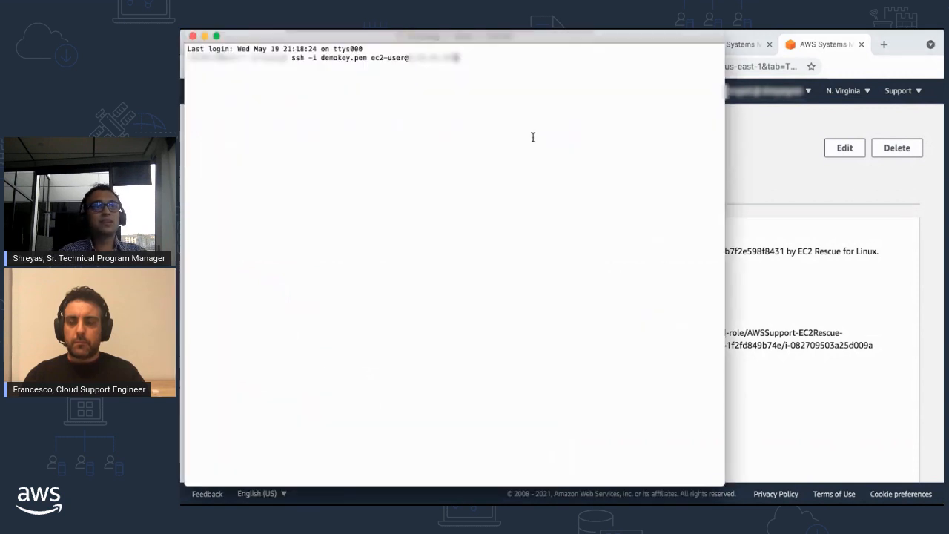
Step: In the terminal, connect to the instance over SSH as ec2-user with demokey.pem and check the login prompt
drag(320, 58, 362, 59)
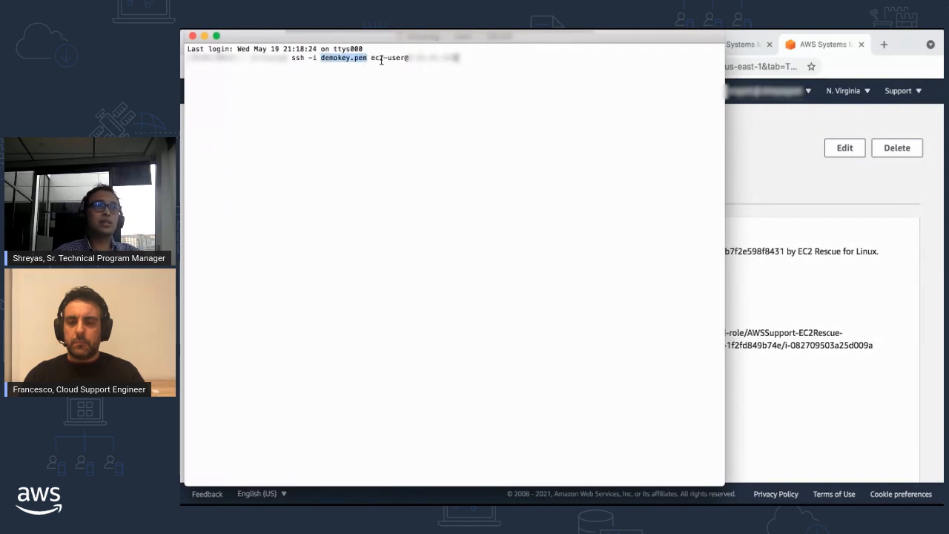
key(Return)
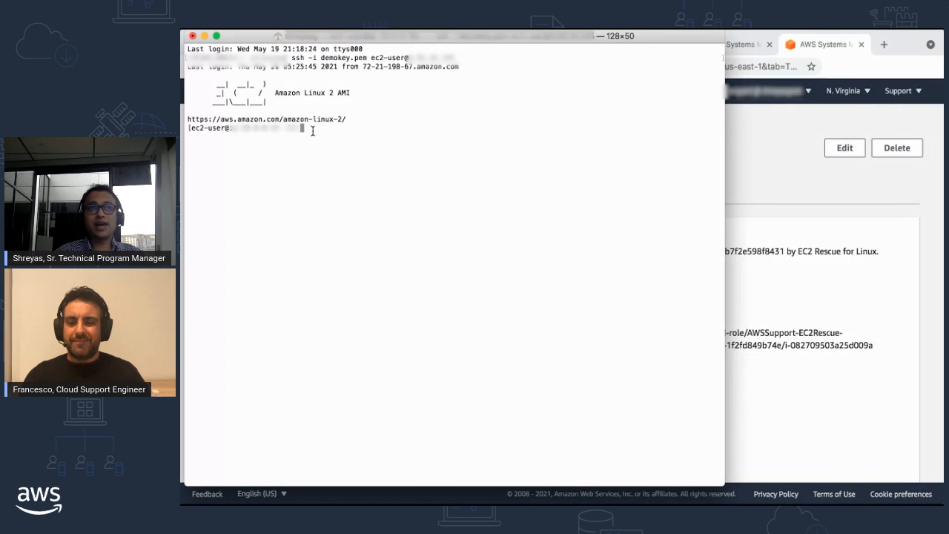
drag(312, 130, 187, 128)
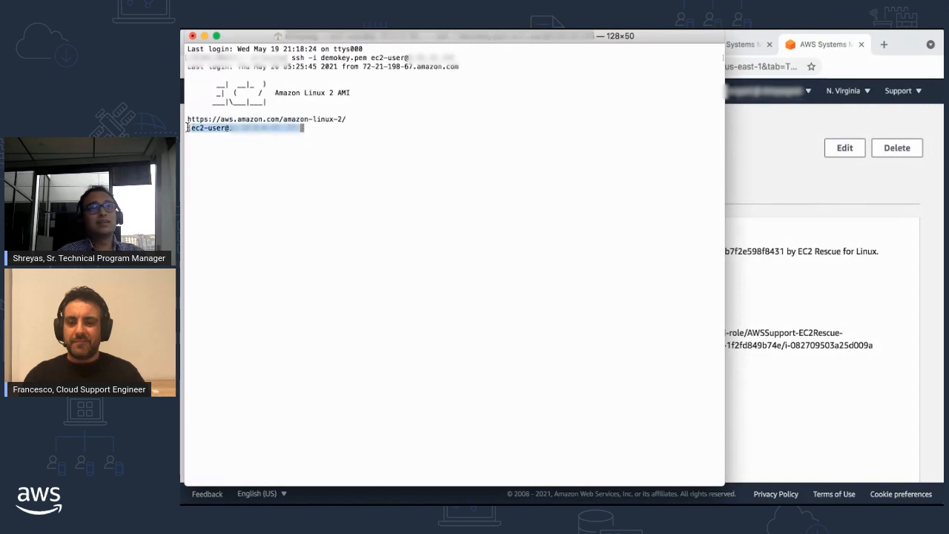
click(325, 128)
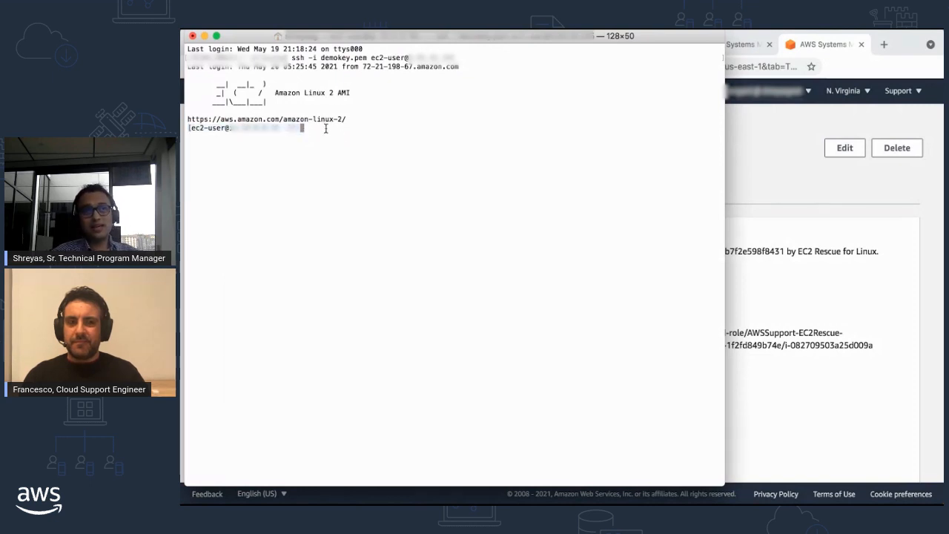
Step: Return to the EC2 instances list in the browser, refresh it, and select the AWSSupport-EC2Rescue instance
click(744, 153)
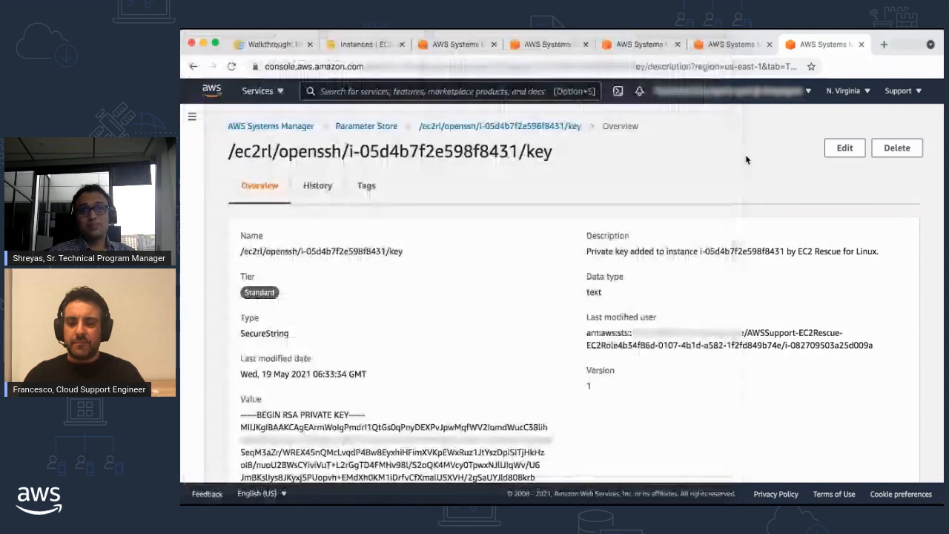
click(371, 46)
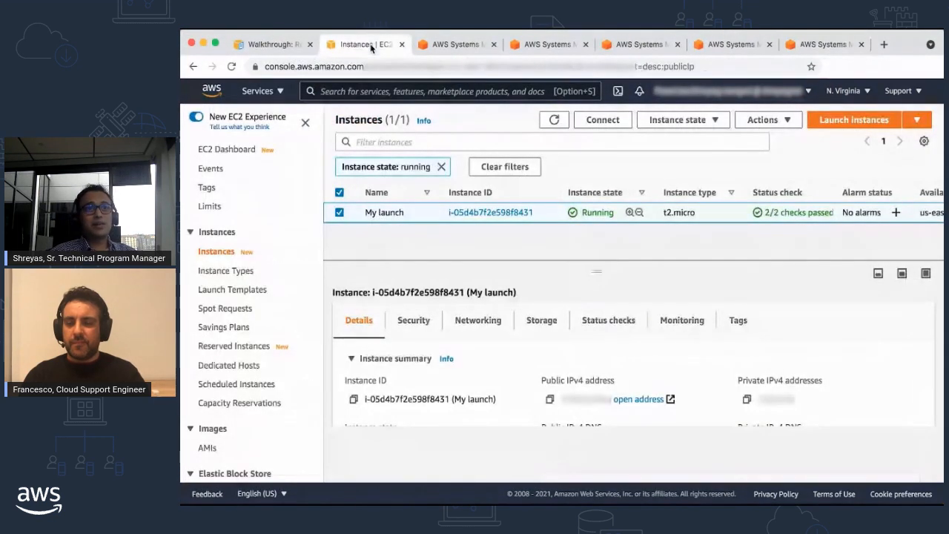
click(554, 121)
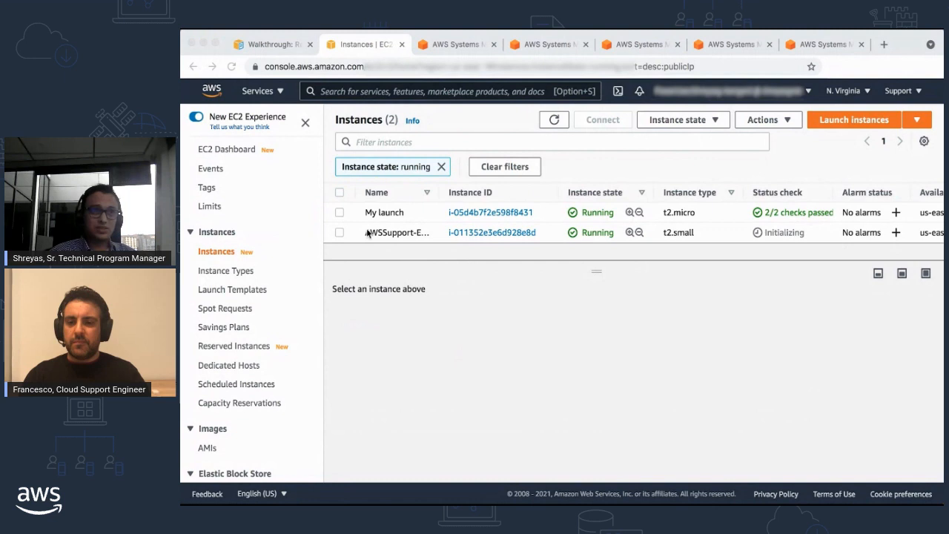
click(339, 234)
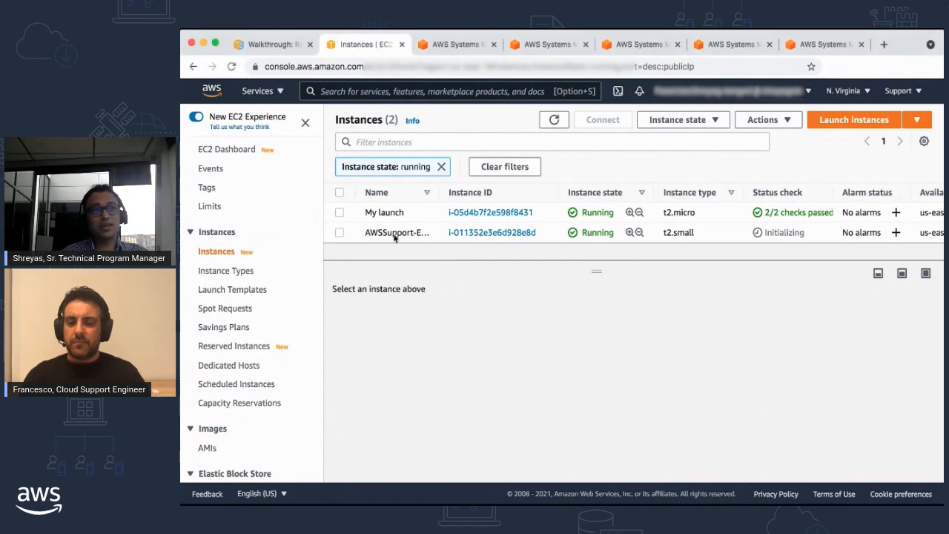
click(339, 233)
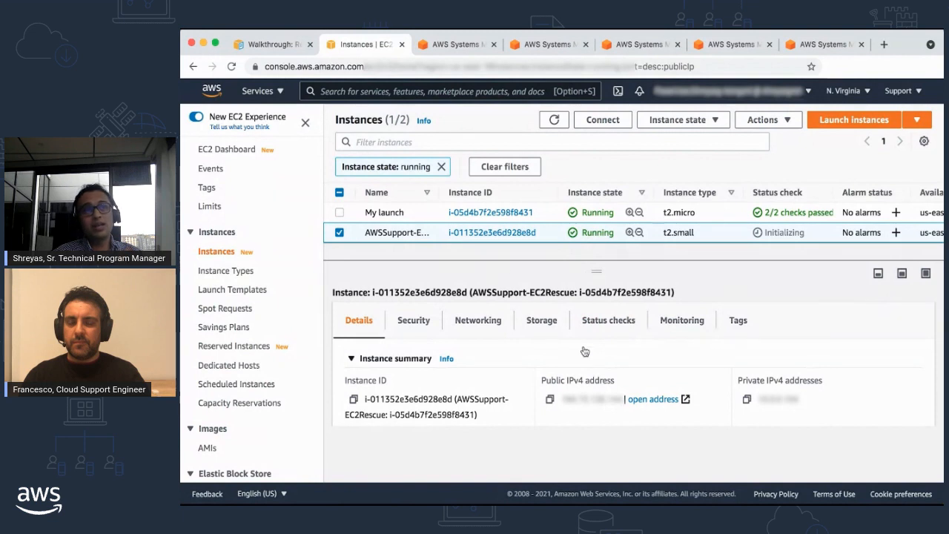
Step: Review the EC2Rescue instance's root device and block device storage information, then return to its details
click(544, 326)
scroll(680, 347, down, 2)
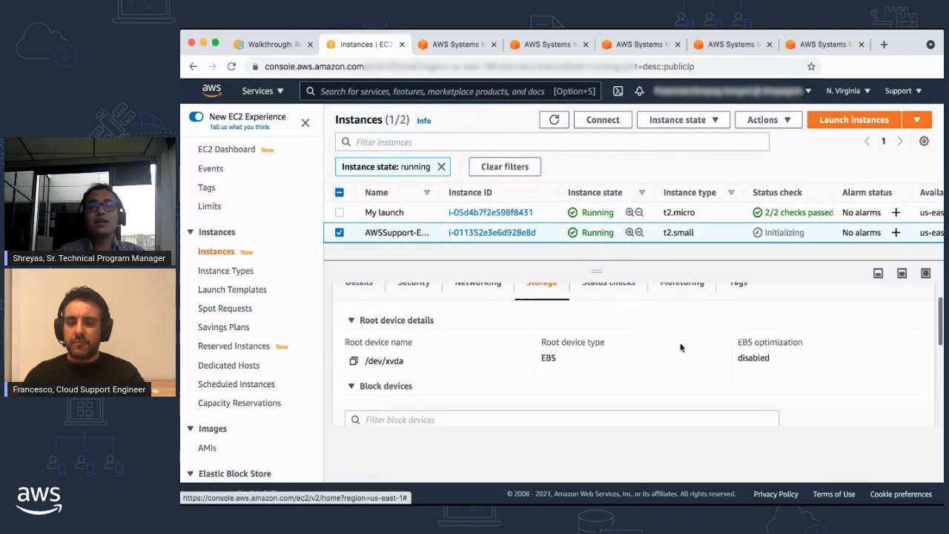
scroll(681, 347, up, 2)
click(359, 320)
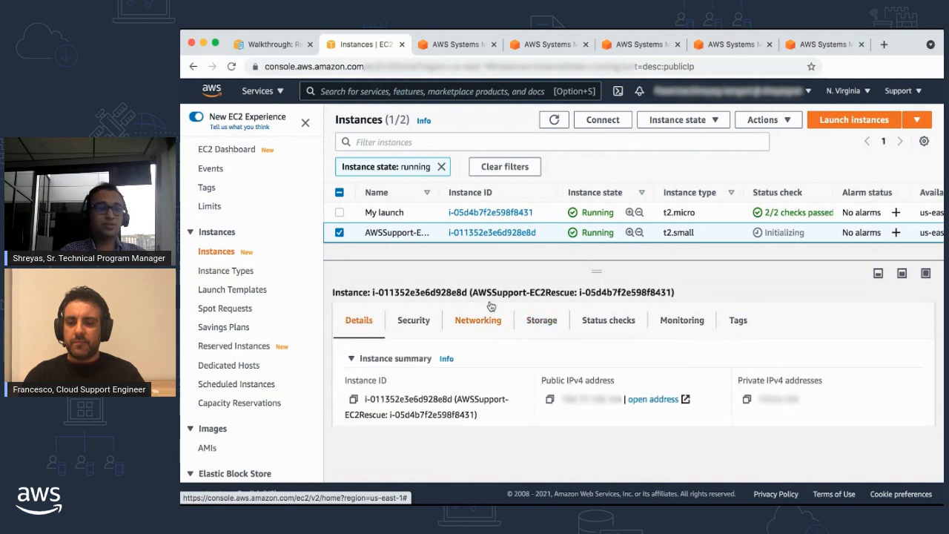